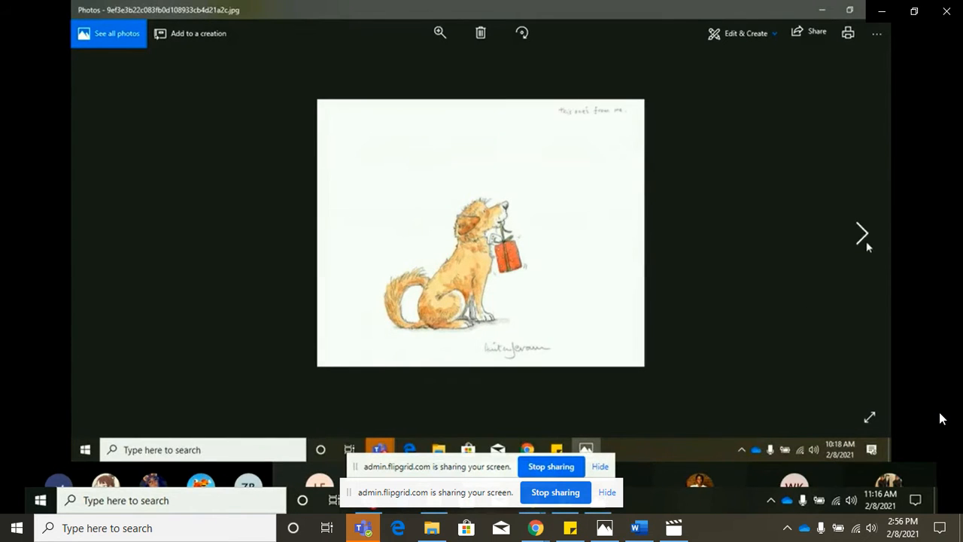
Browse through the series of animal illustrations, from the dog with a gift to the dog and guinea pig.
click(866, 242)
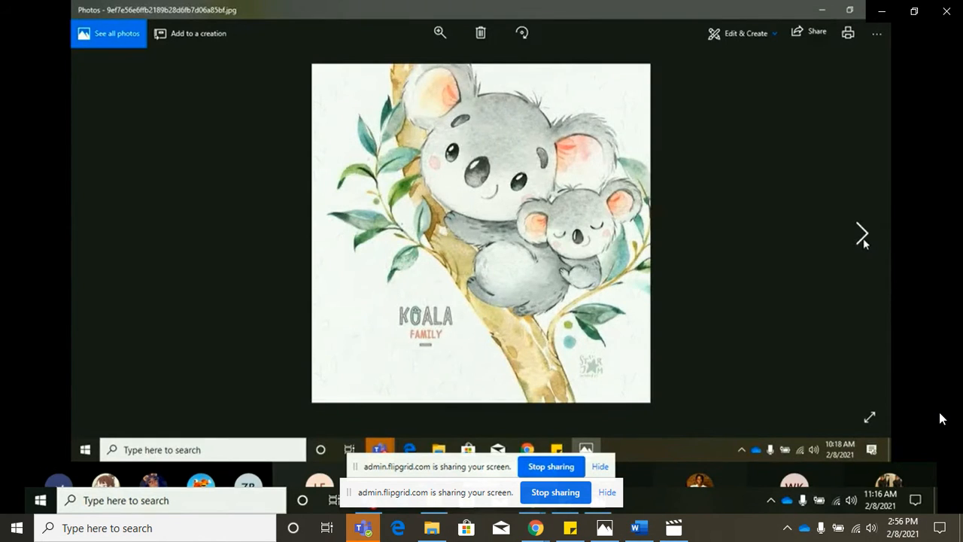
click(863, 238)
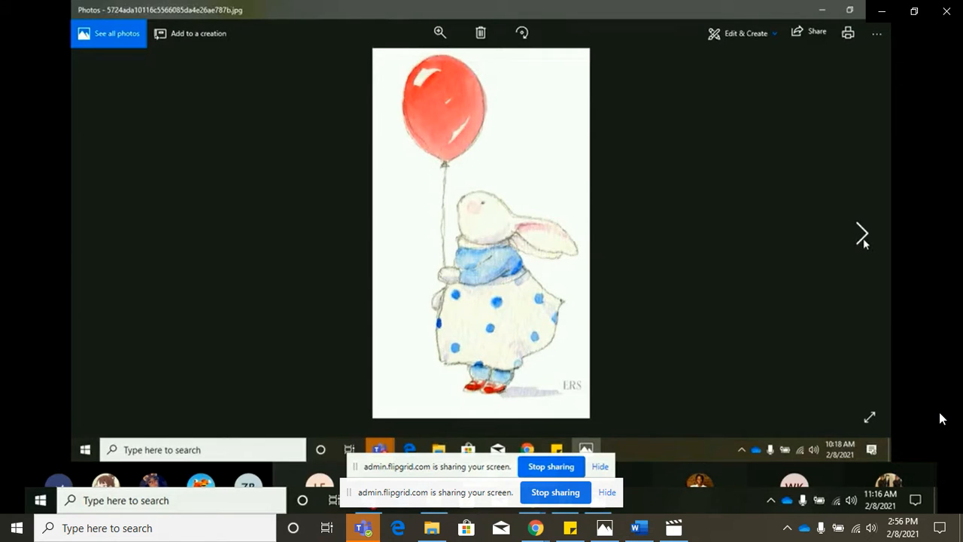
click(863, 238)
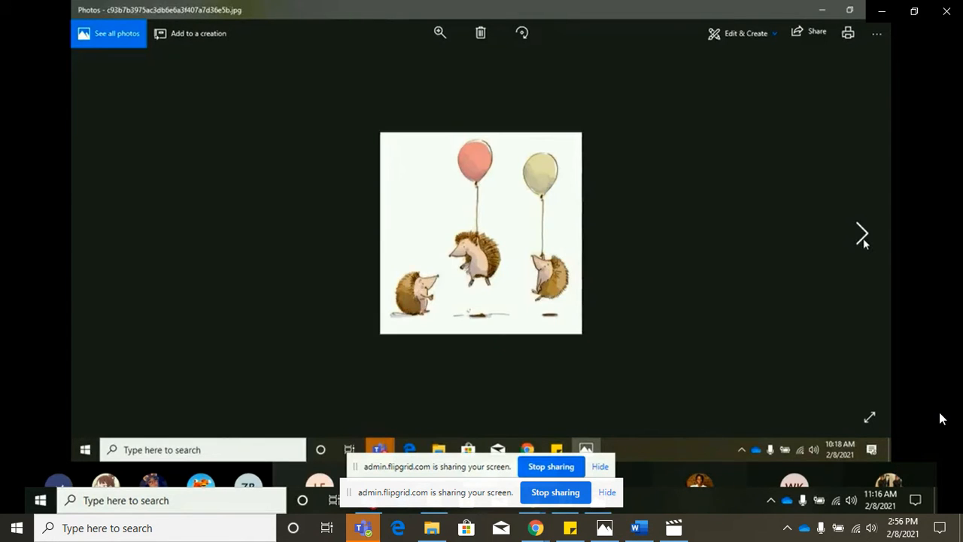
click(863, 238)
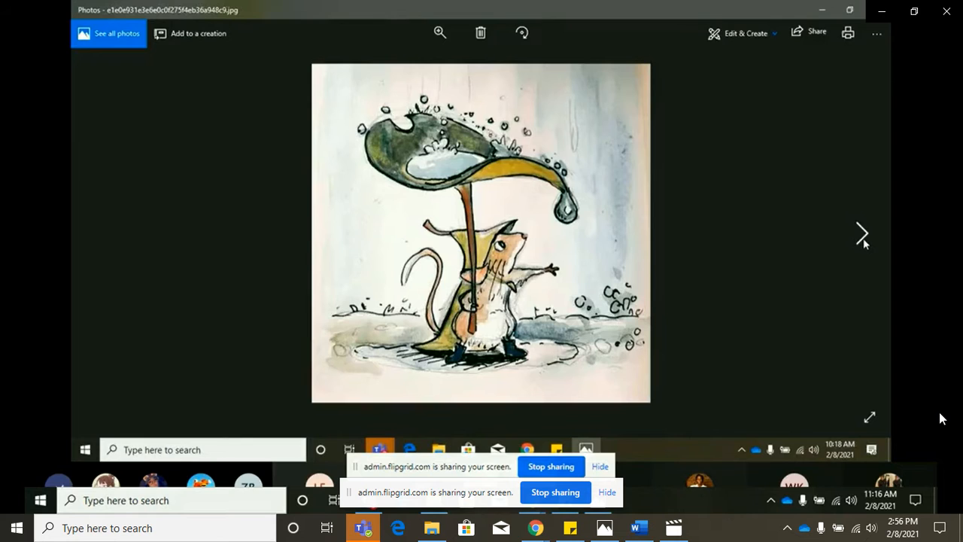
click(863, 238)
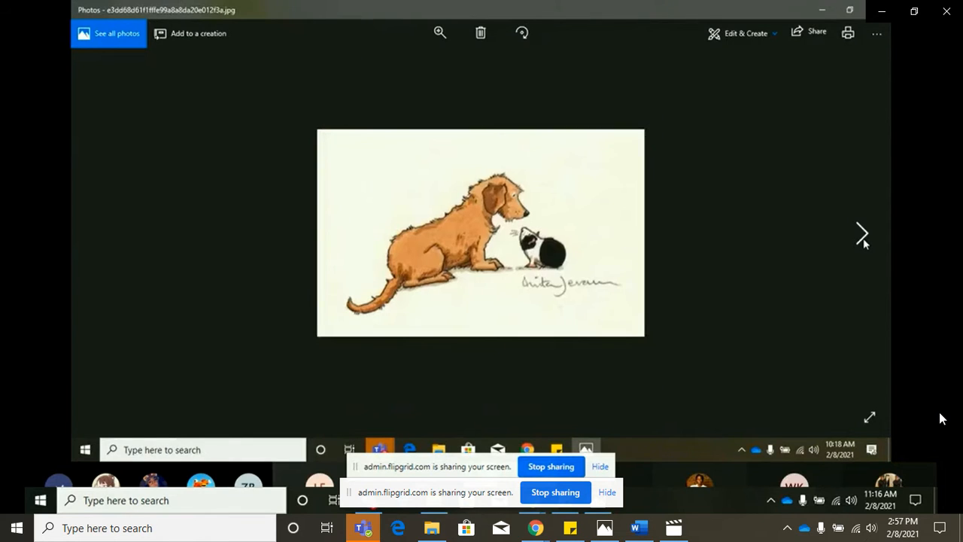
click(863, 238)
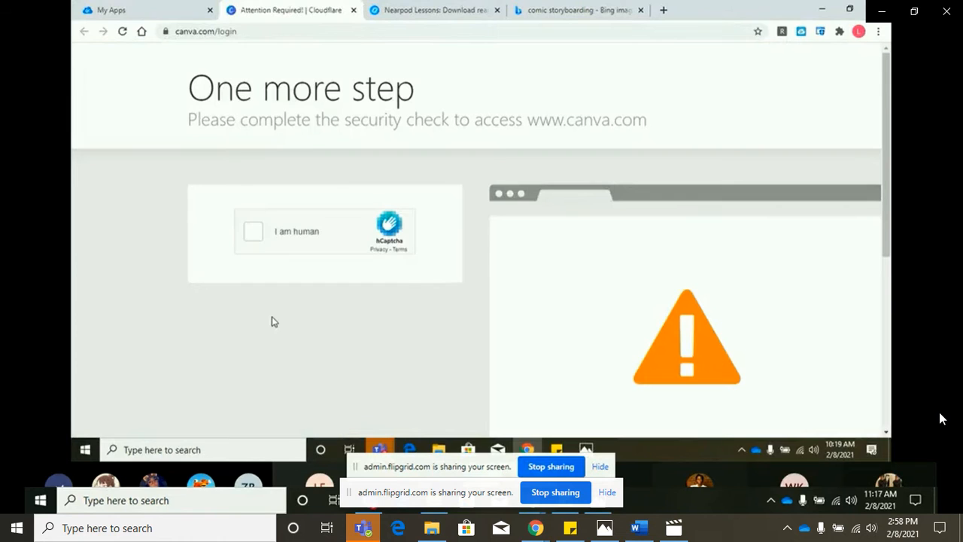
Complete the Canva human verification by selecting the images containing a boat in both picture sets.
click(253, 233)
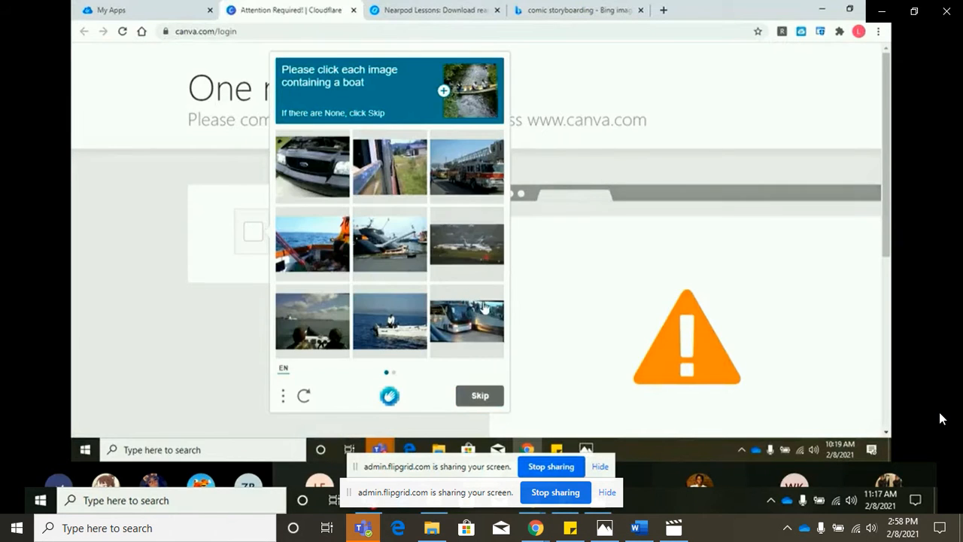
click(308, 260)
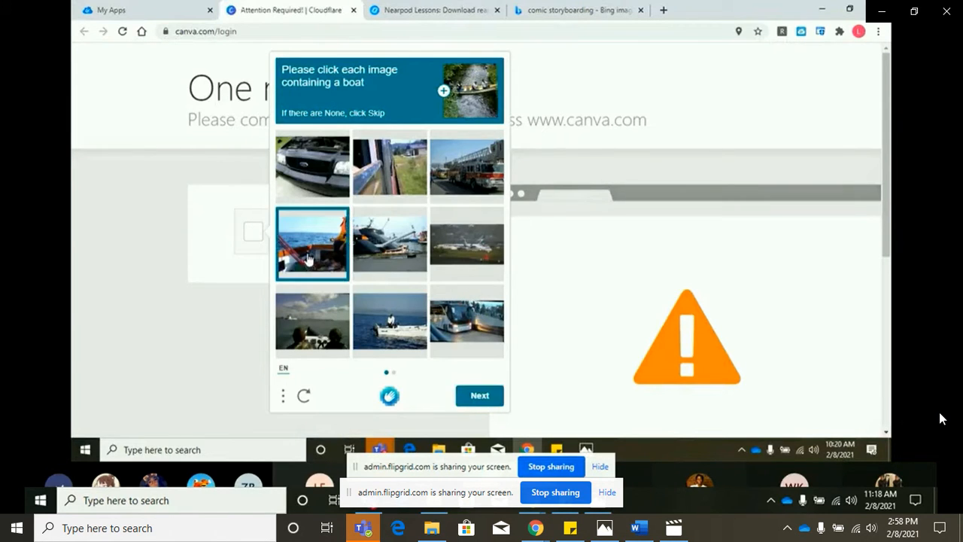
click(317, 329)
click(378, 329)
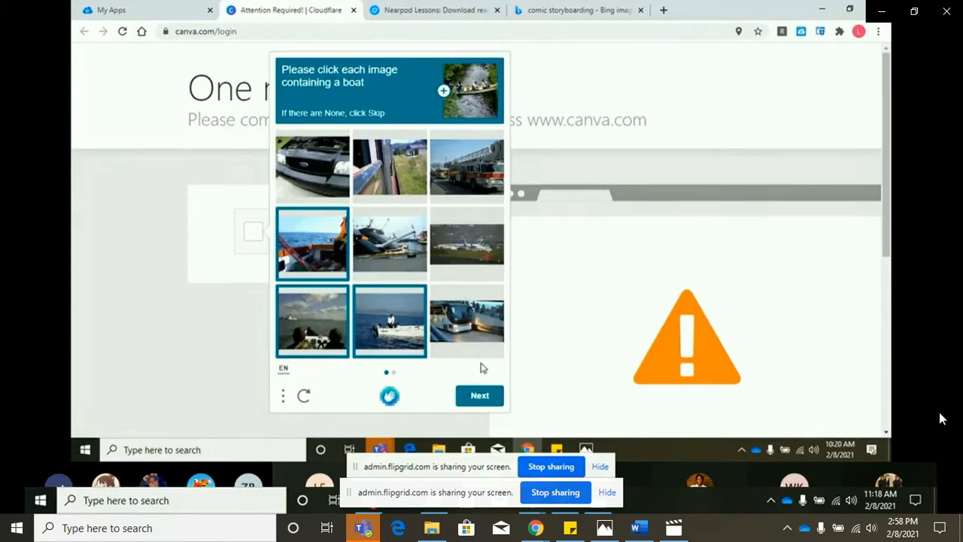
click(479, 395)
click(385, 317)
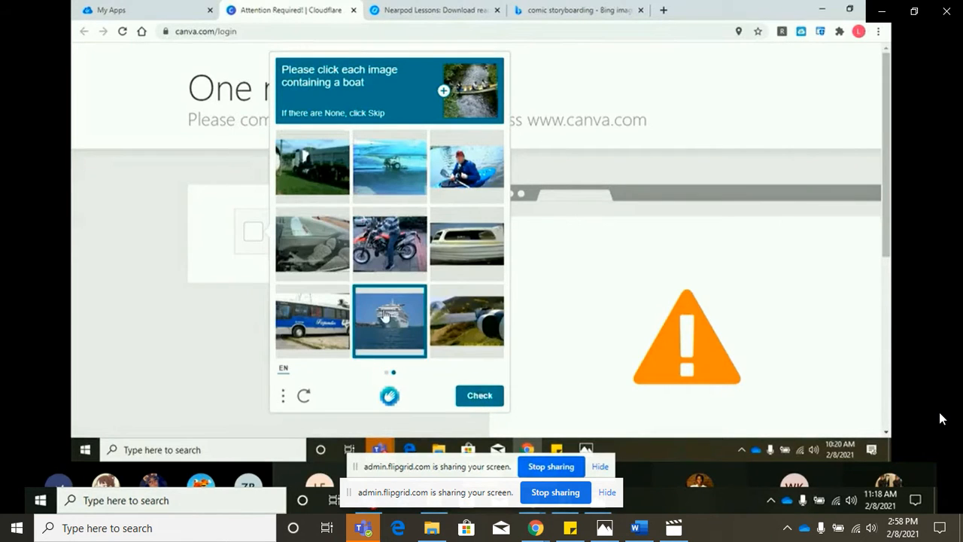
click(386, 160)
click(470, 164)
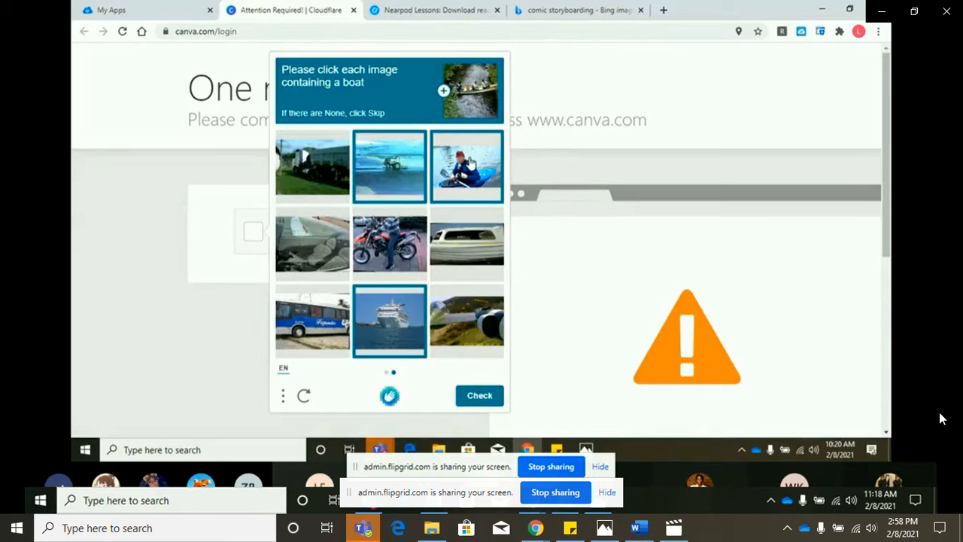
click(479, 396)
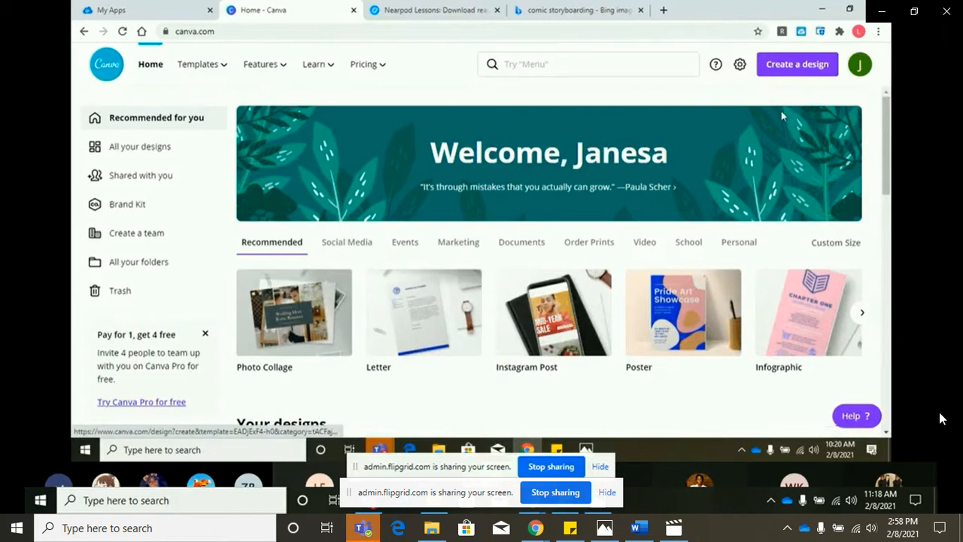
Create a new custom-size design 17 in wide and 11 in high.
click(772, 65)
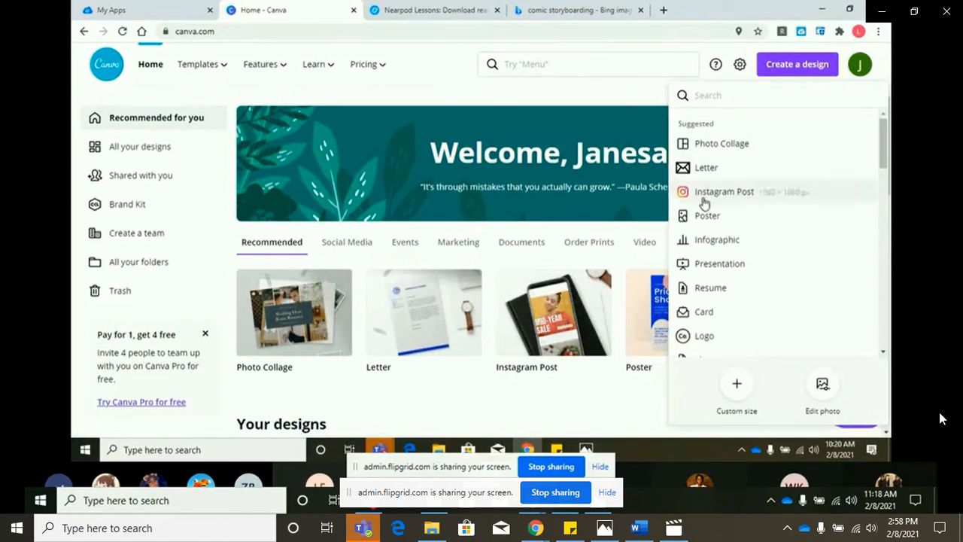
click(737, 385)
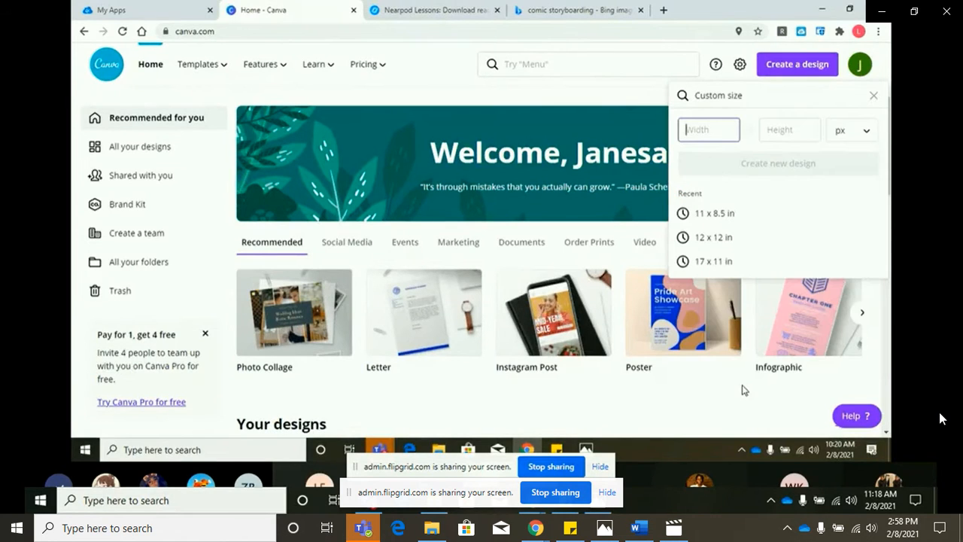
click(865, 135)
click(844, 156)
click(700, 130)
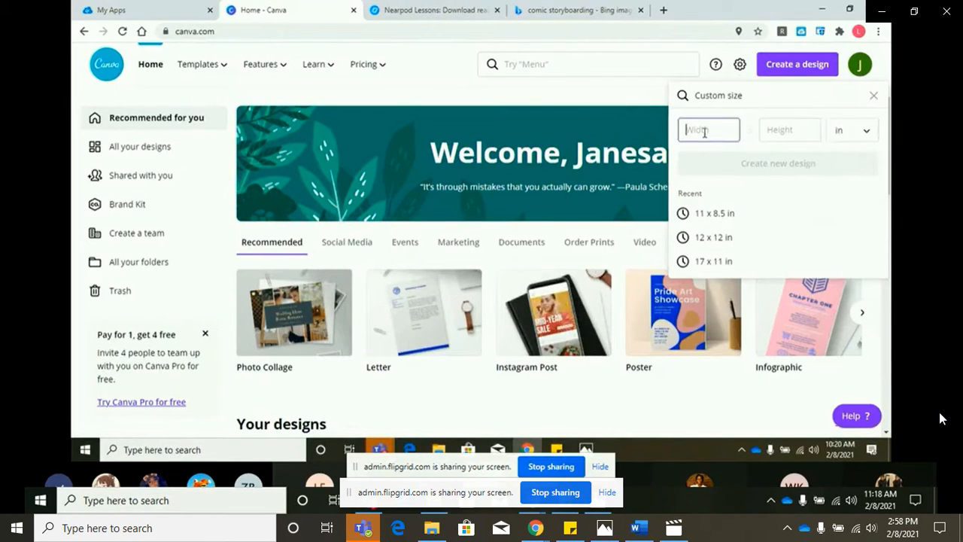
text(17)
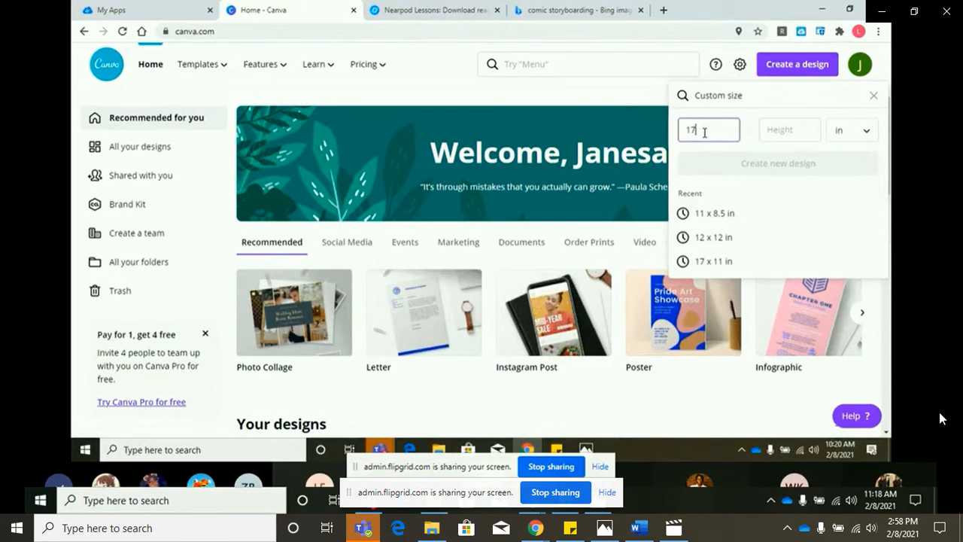
click(802, 128)
text(11)
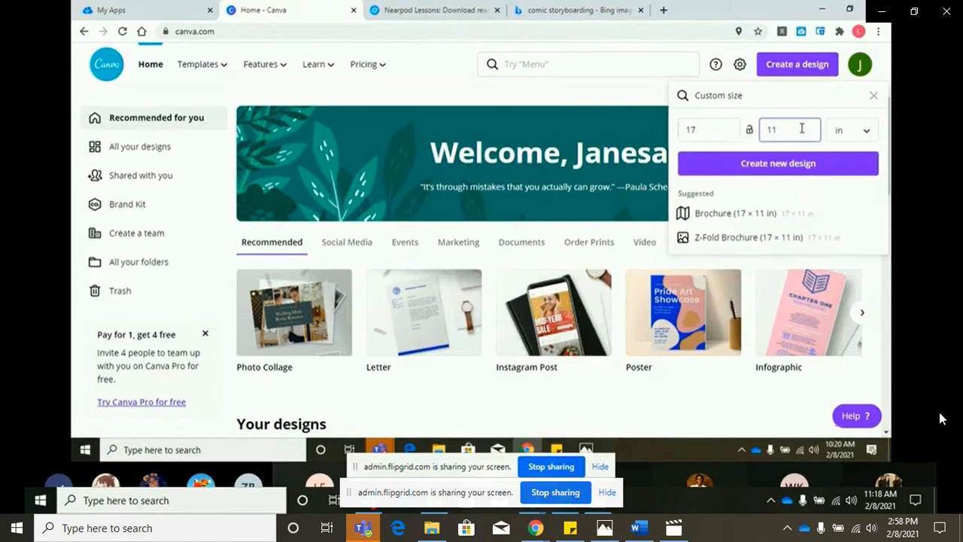
click(810, 172)
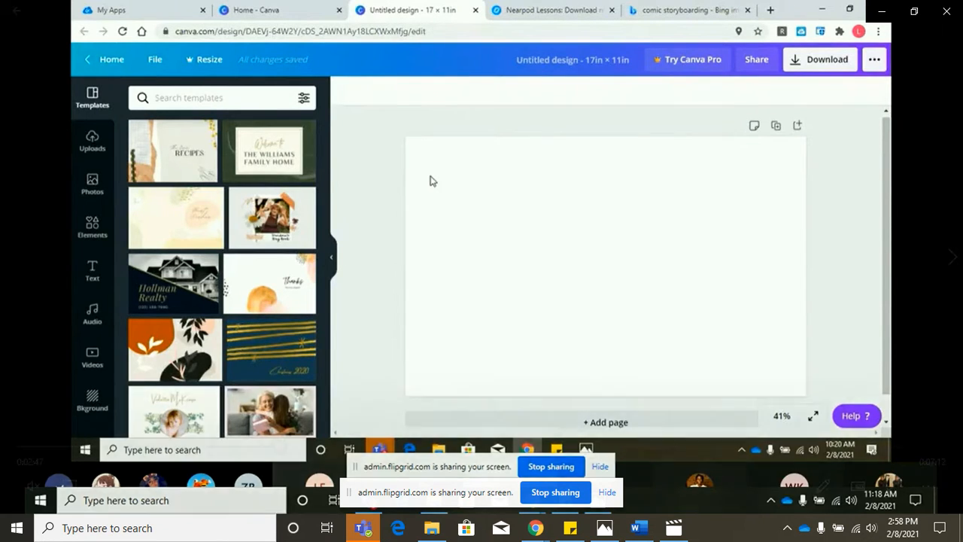
Add the solid blue cloud from an elements search for "cloud" and place it in the page's upper-left area.
mouse_move(714, 453)
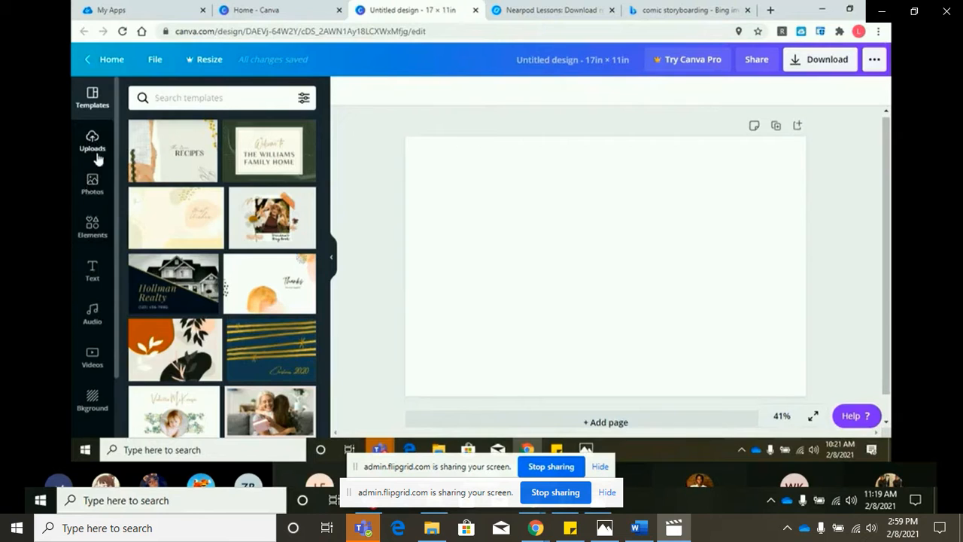
click(94, 226)
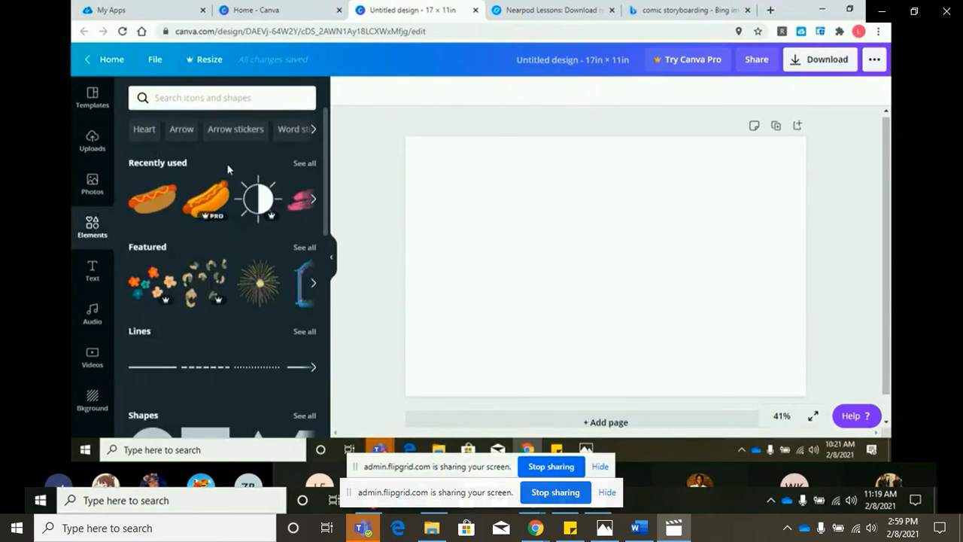
click(225, 98)
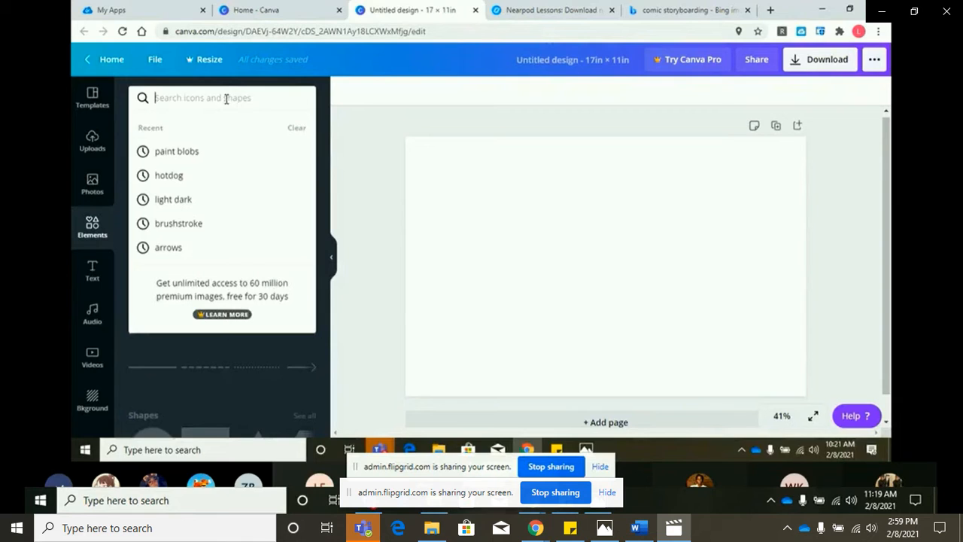
text(cloud)
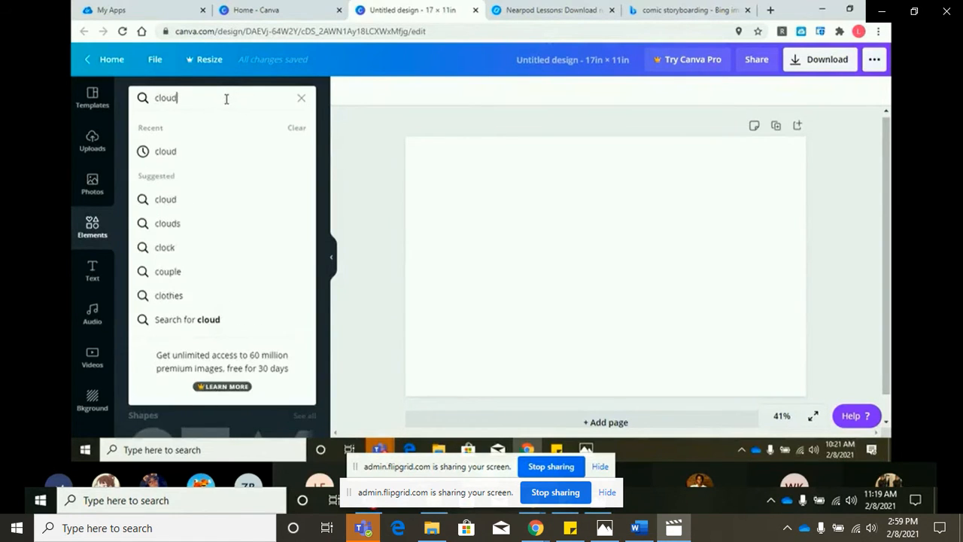
key(Return)
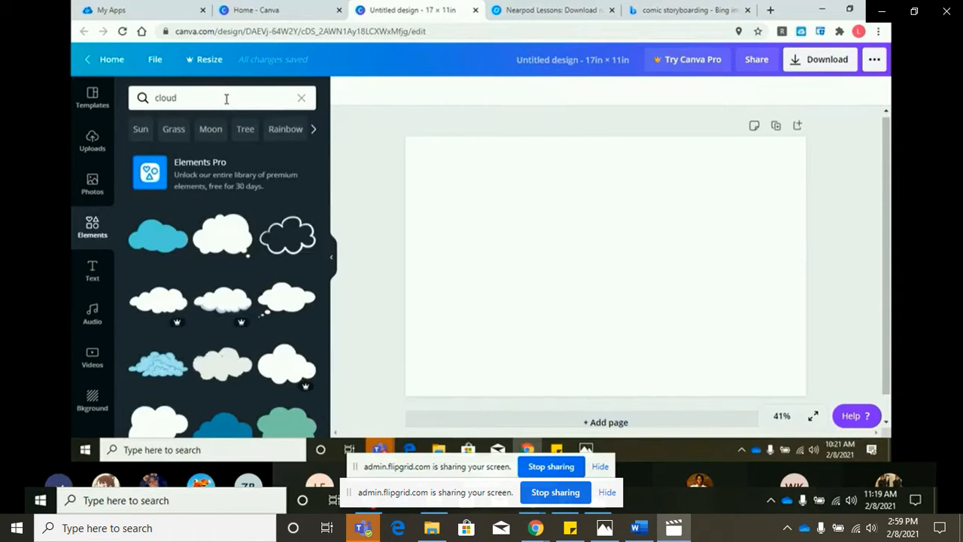
click(156, 241)
drag(685, 309, 489, 211)
click(507, 282)
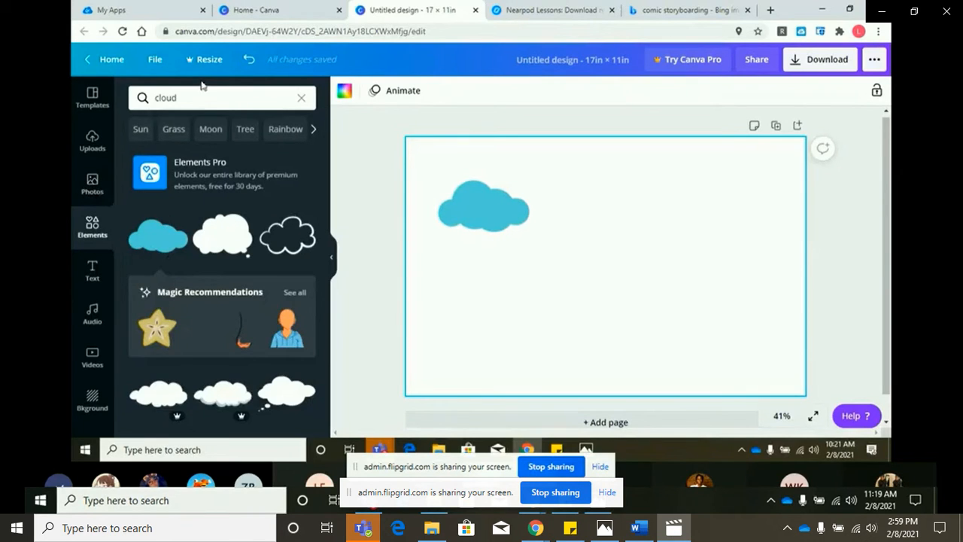
Replace the elements search term with "circle" and run the search.
click(188, 100)
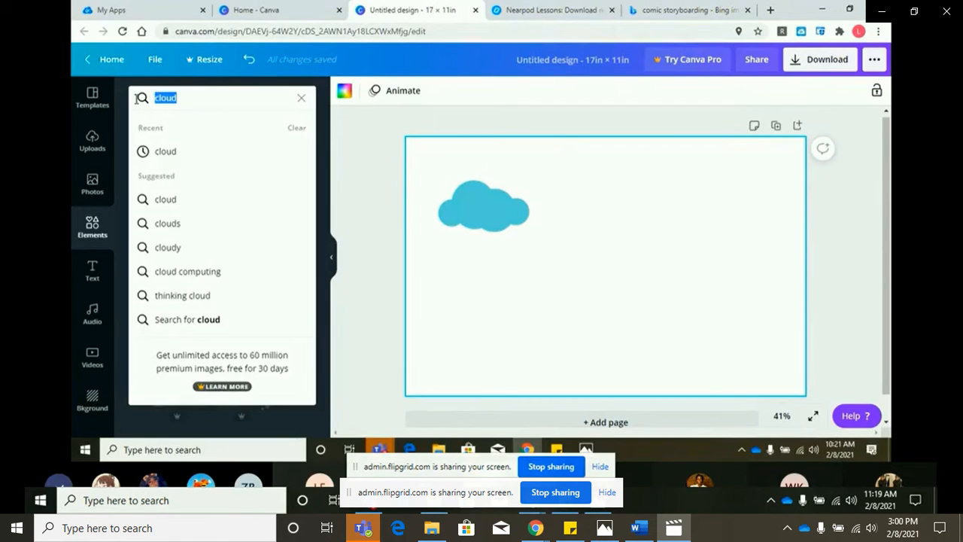
text(eye)
key(BackSpace)
key(BackSpace)
key(BackSpace)
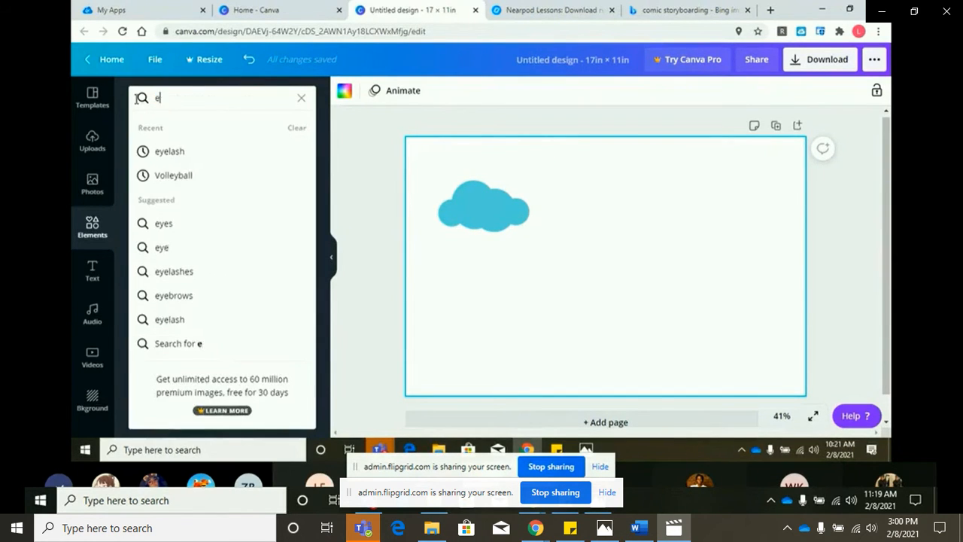
text(circl)
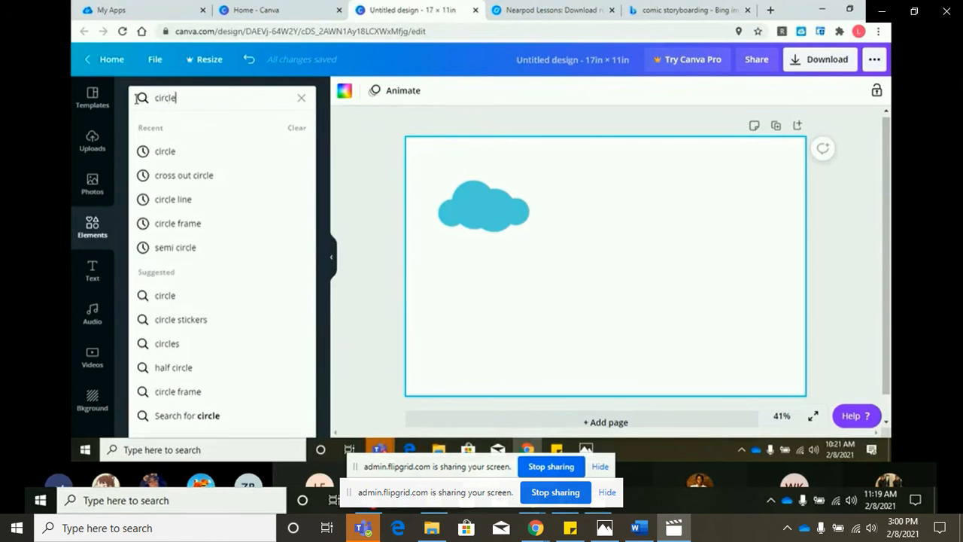
key(Return)
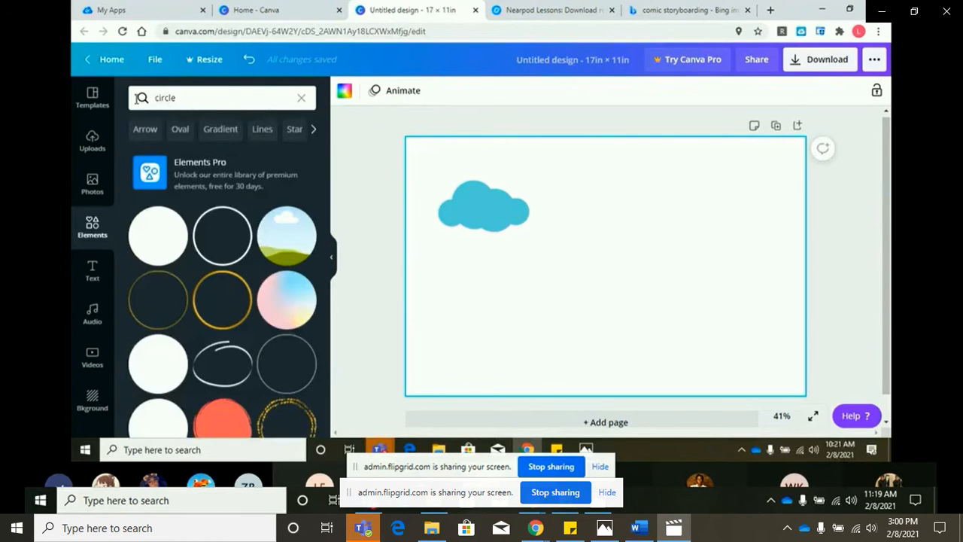
Add a solid circle to the page and color it white.
click(158, 229)
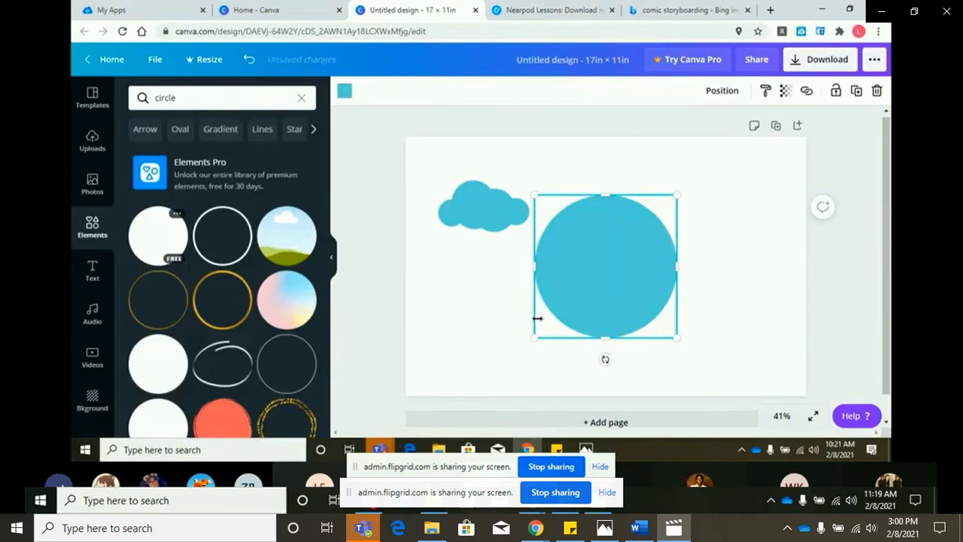
click(346, 93)
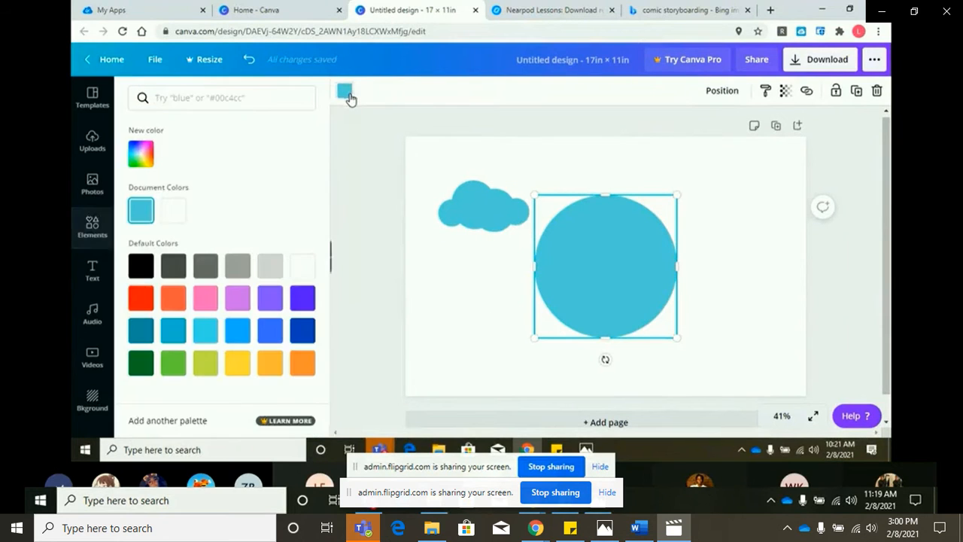
click(173, 210)
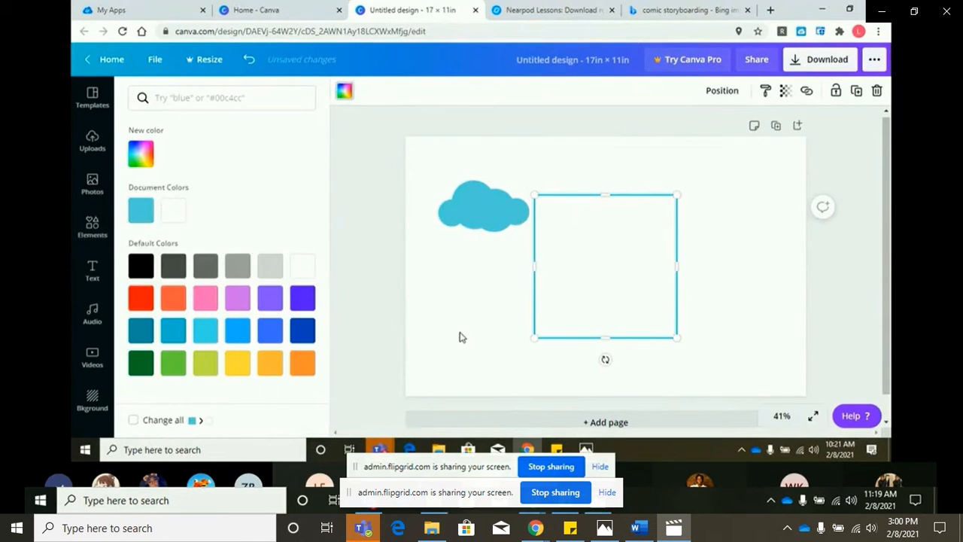
Add a second solid circle, shrink it to about 2.8 × 2.8 in and color it black.
click(151, 250)
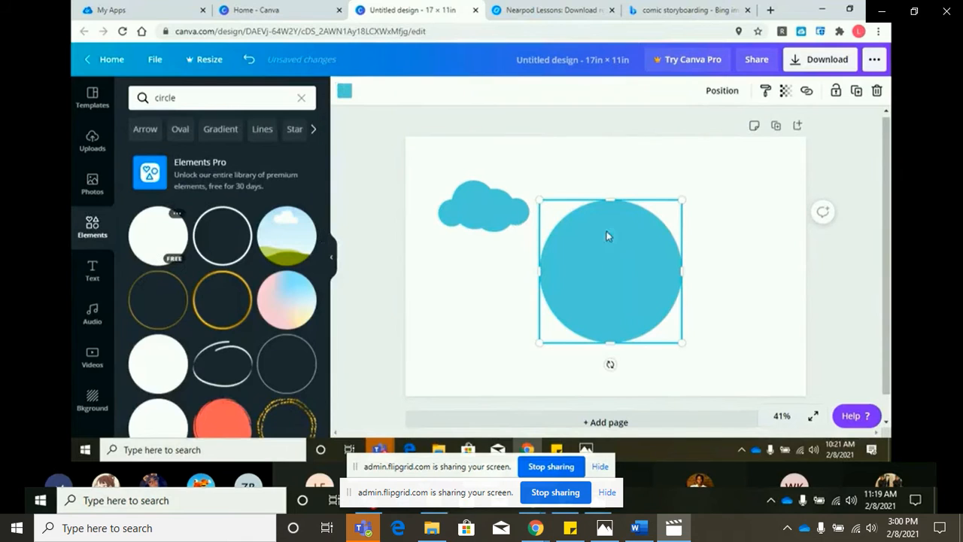
drag(680, 204, 625, 306)
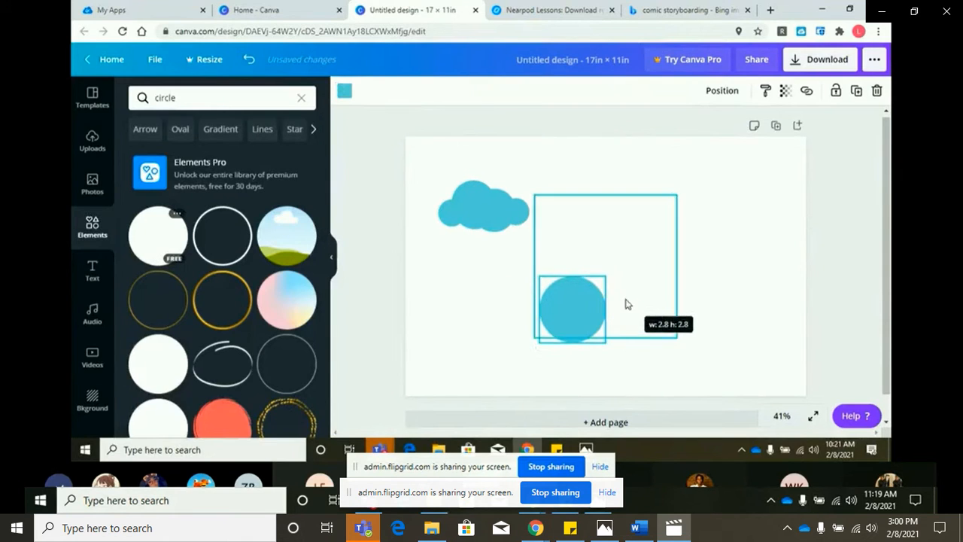
click(344, 91)
click(142, 265)
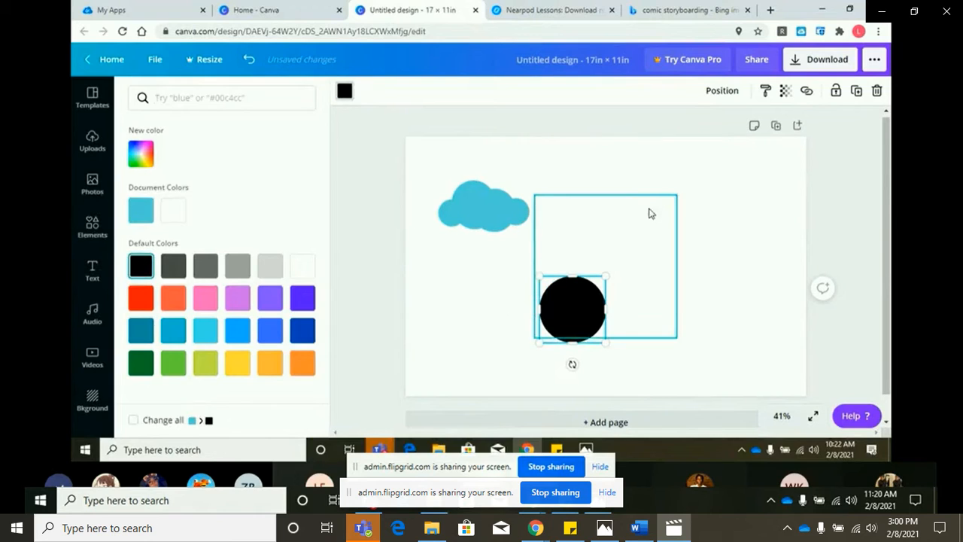
Position the black circle inside the white one as a pupil, and place both, scaled down, on the cloud as an eye.
drag(576, 307, 610, 299)
drag(600, 152, 547, 172)
drag(551, 236, 479, 234)
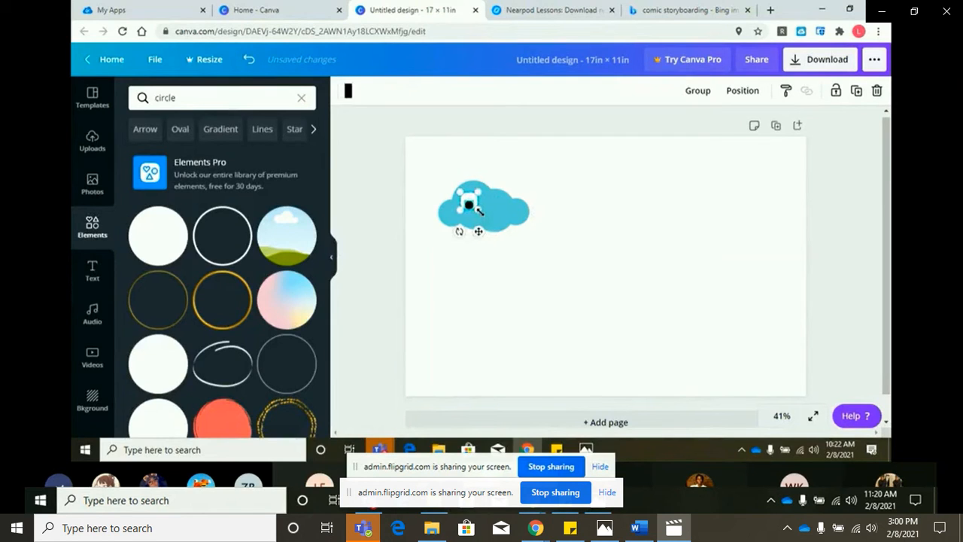
Group the eye's white and black circles, duplicate the group and place the copy beside it on the cloud as the second eye.
click(700, 95)
click(639, 259)
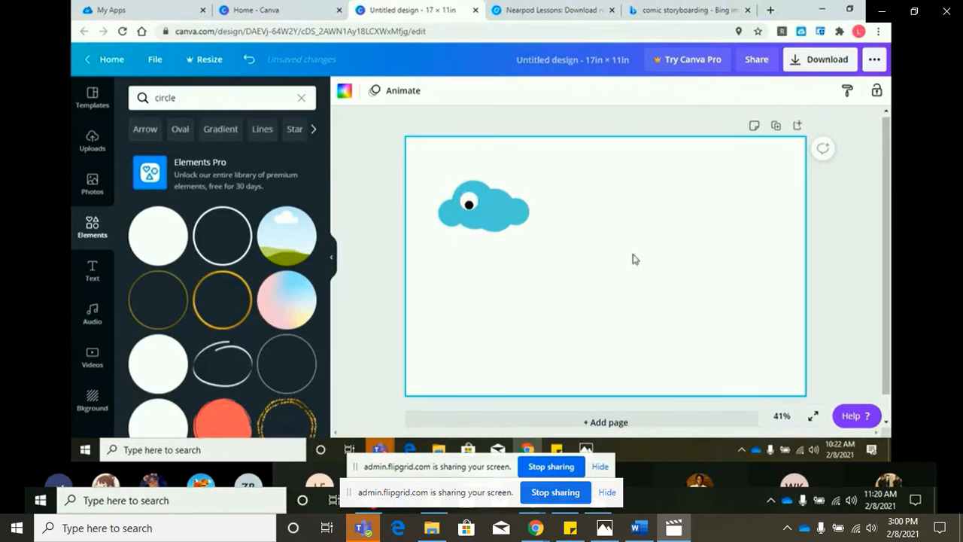
click(474, 204)
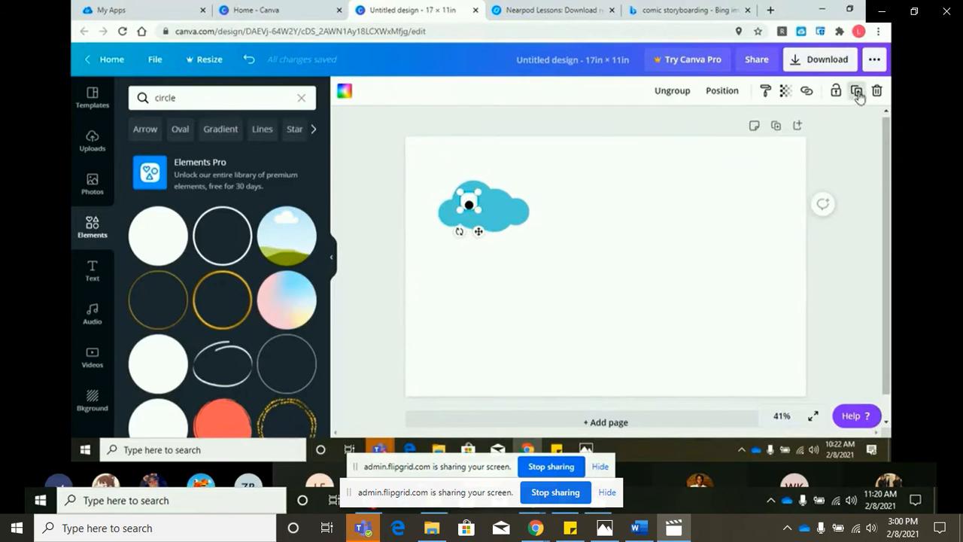
mouse_move(480, 232)
mouse_down()
mouse_move(479, 279)
mouse_move(475, 249)
mouse_move(489, 230)
mouse_move(480, 234)
mouse_up()
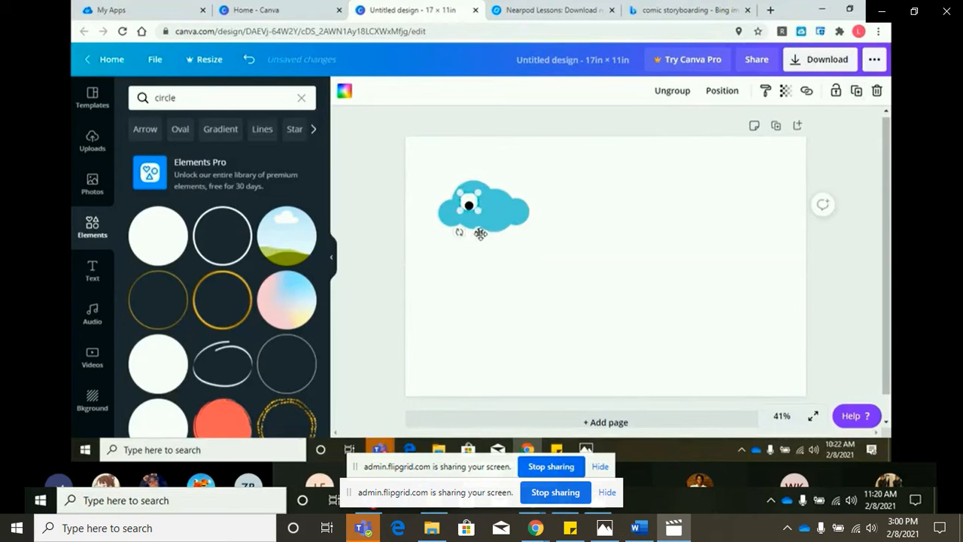
click(855, 94)
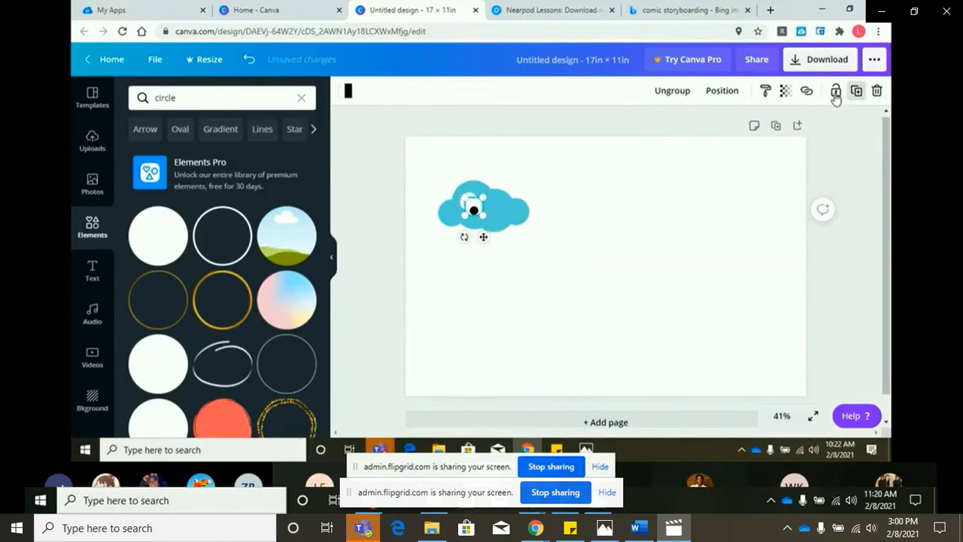
drag(484, 239, 502, 234)
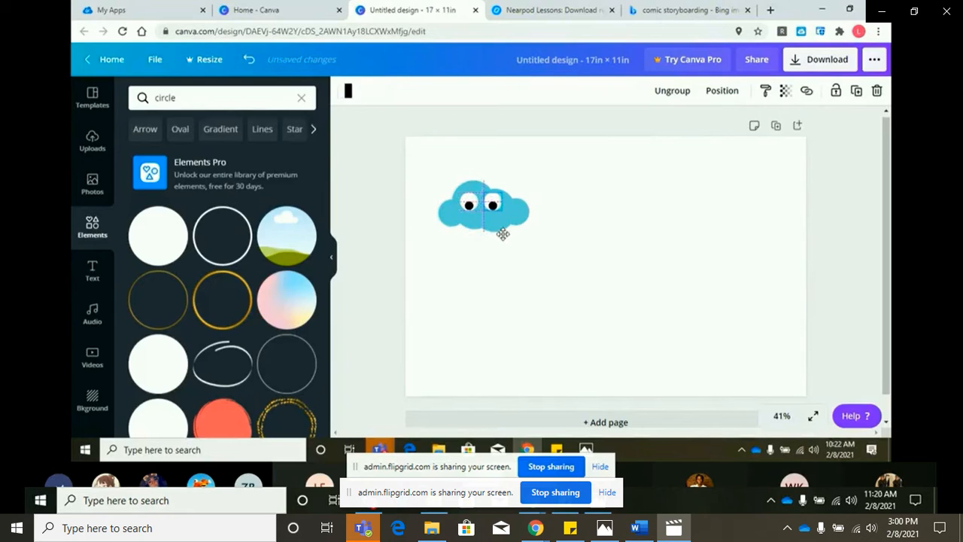
click(607, 199)
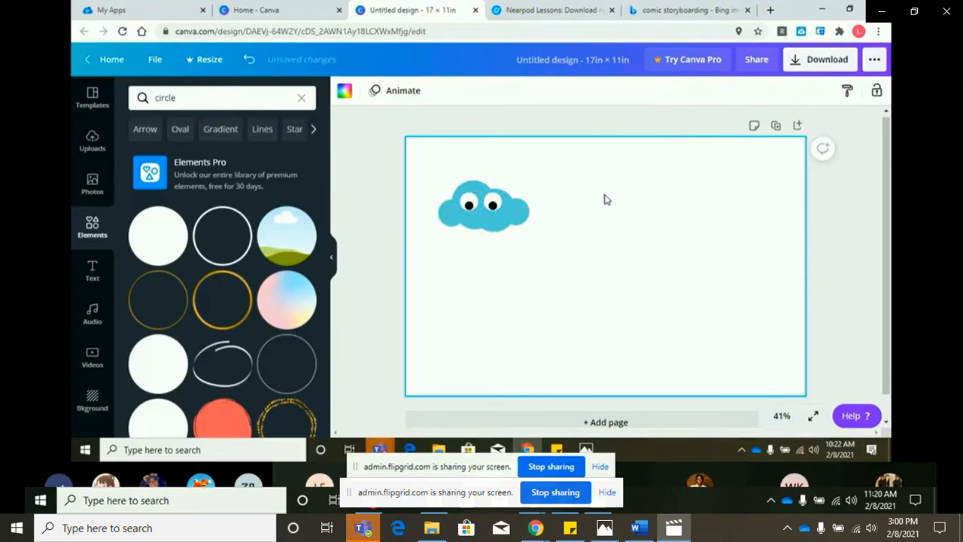
Replace the elements search term with "semi circle" and browse the matching shapes.
click(201, 97)
text(semi)
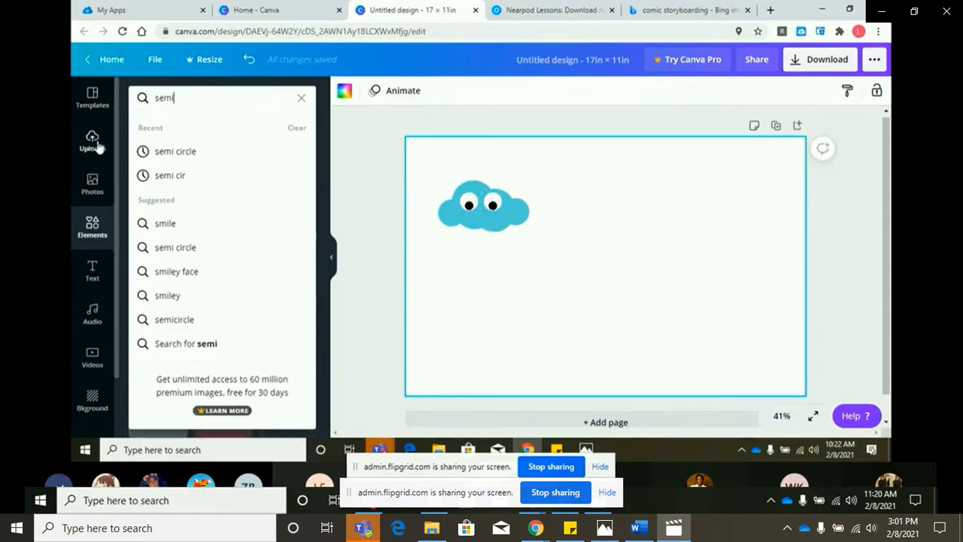
click(181, 153)
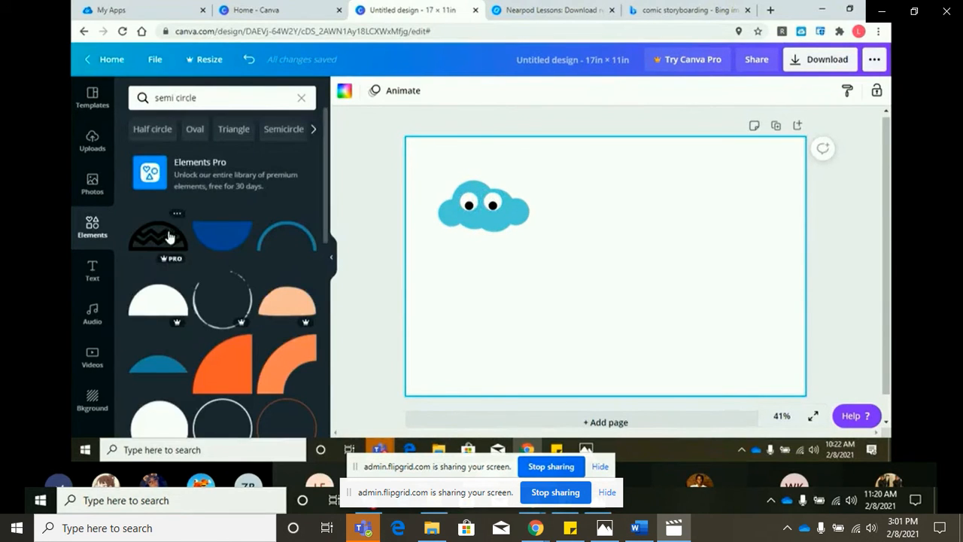
drag(326, 164, 326, 192)
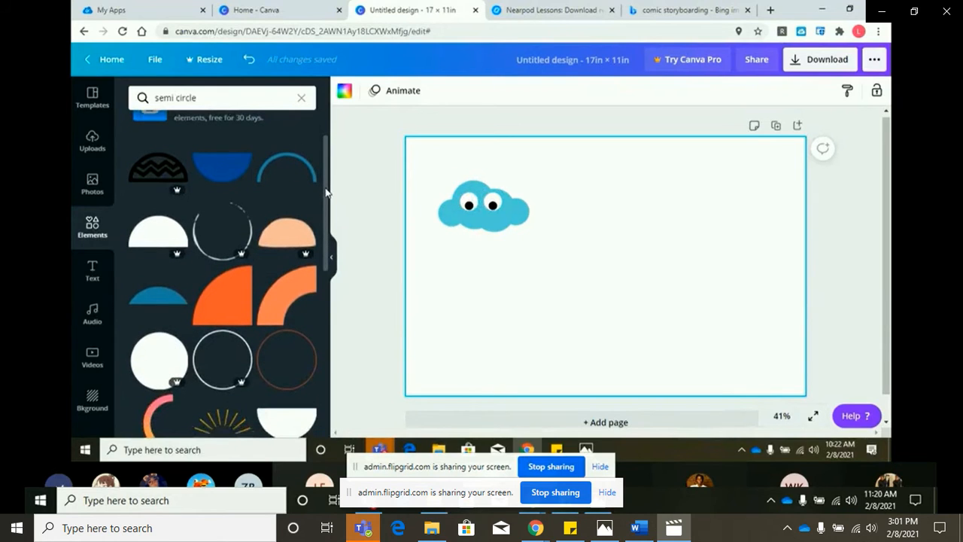
Add the solid blue half circle and the blue outlined arc to the page.
click(219, 185)
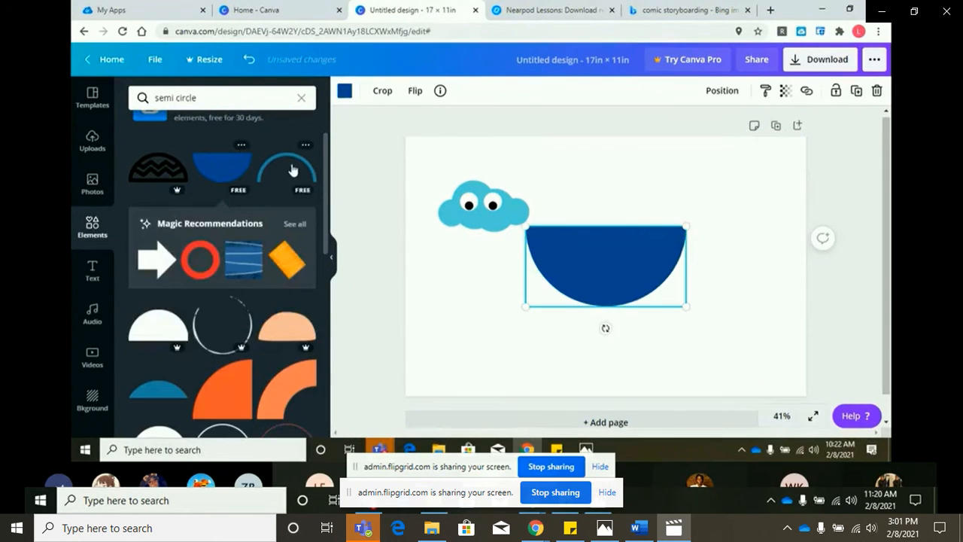
click(291, 170)
drag(665, 248, 647, 294)
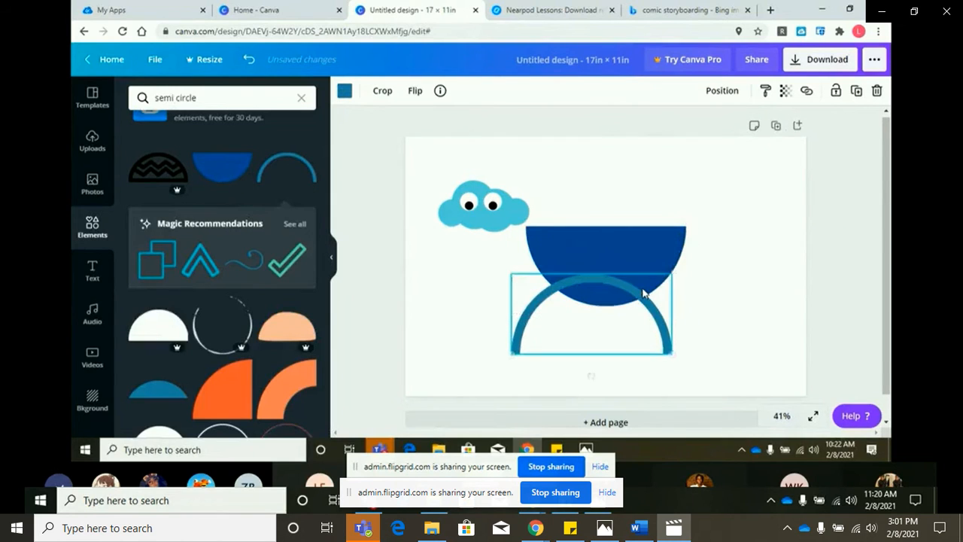
Shrink both half-circle shapes, placing the solid one below the cloud's eyes as a mouth about 1.1 × 0.6 in.
click(651, 248)
click(662, 346)
drag(662, 346, 562, 289)
click(624, 276)
drag(552, 329, 496, 226)
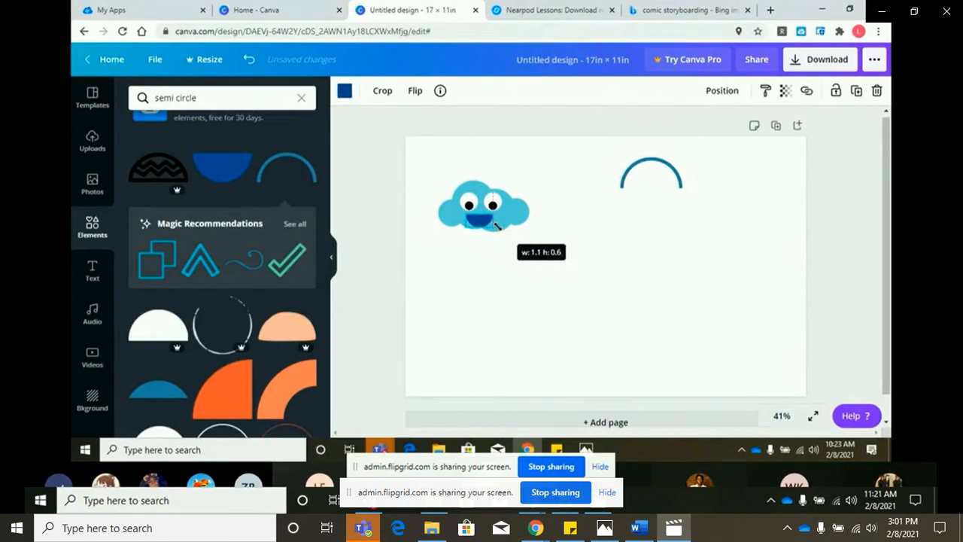
click(471, 271)
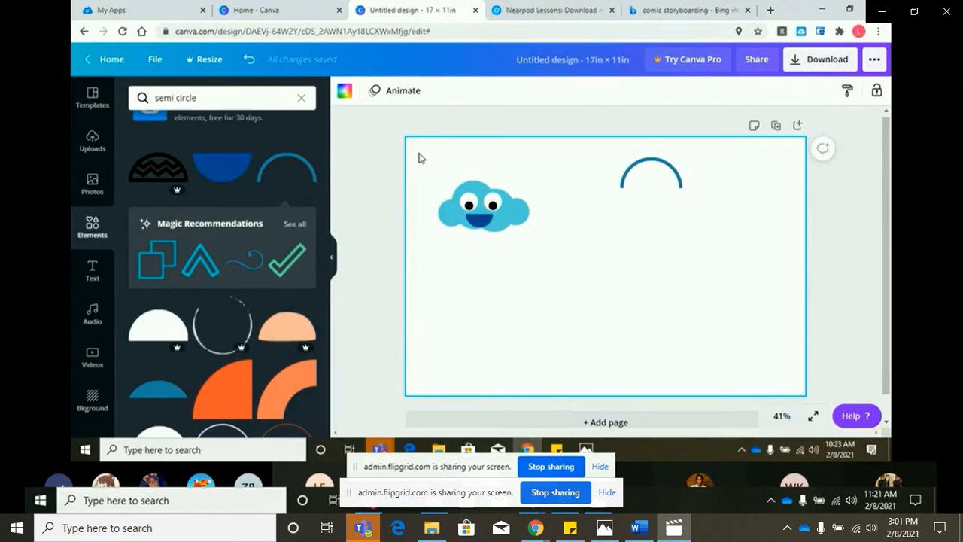
Duplicate the complete cloud face and place the copy to the right of the original.
drag(449, 169, 546, 241)
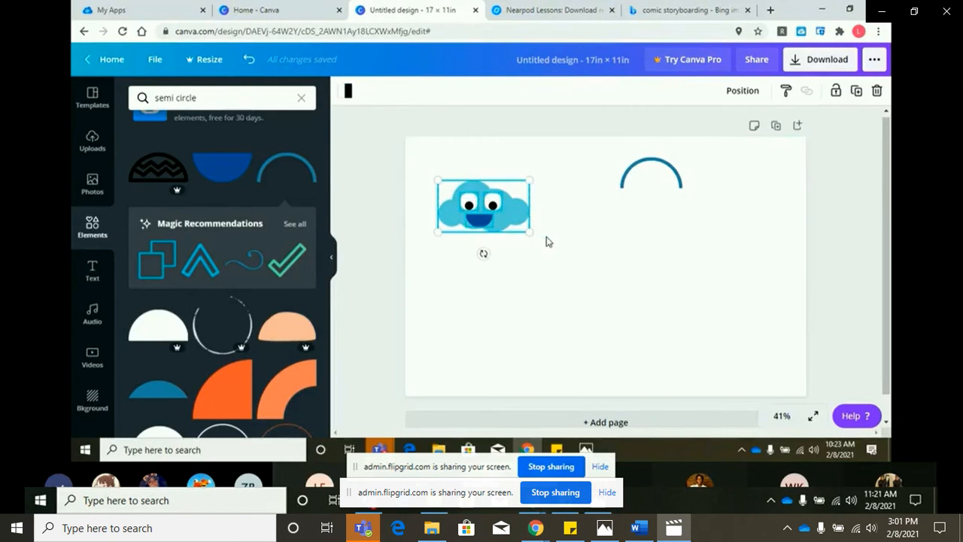
key(ctrl+d)
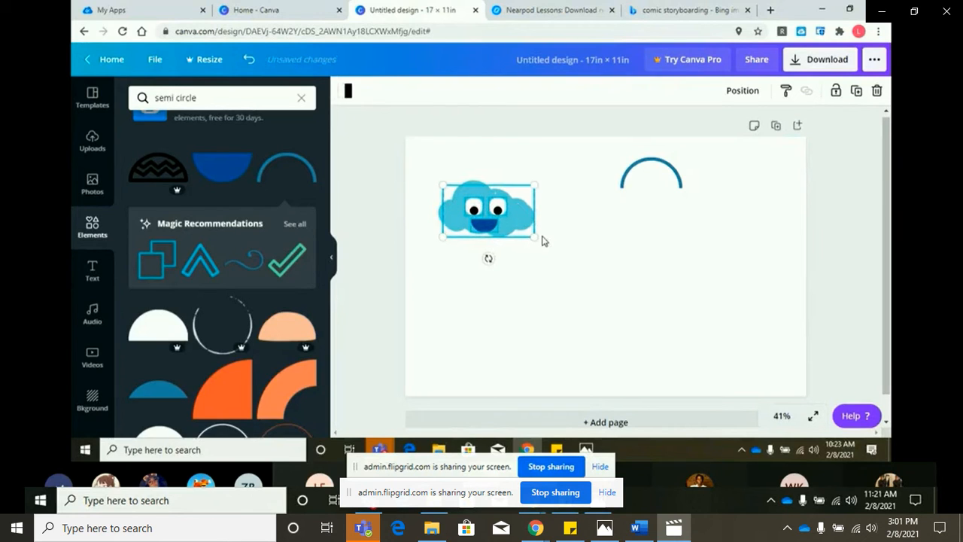
drag(514, 229, 632, 229)
Delete the solid blue mouth from the second cloud.
click(664, 288)
click(604, 228)
key(Delete)
Turn the outlined arc upside down and place it, scaled down, below the second cloud's eyes as a smile.
click(681, 182)
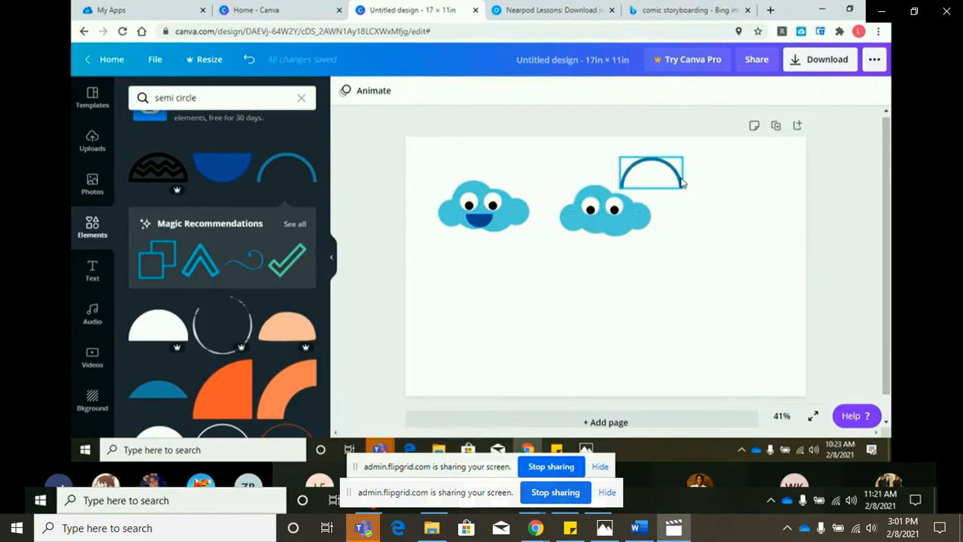
drag(642, 210, 660, 138)
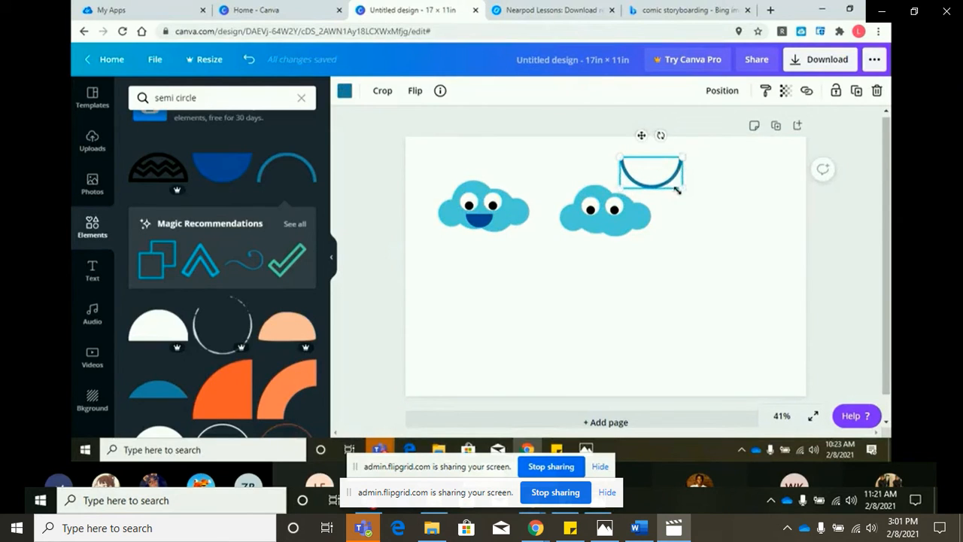
drag(677, 187, 642, 167)
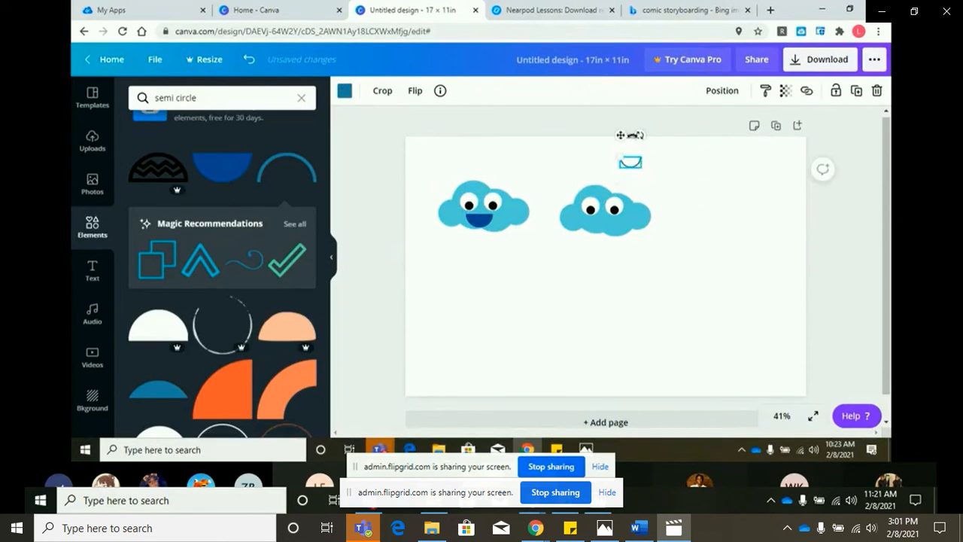
drag(623, 135, 596, 195)
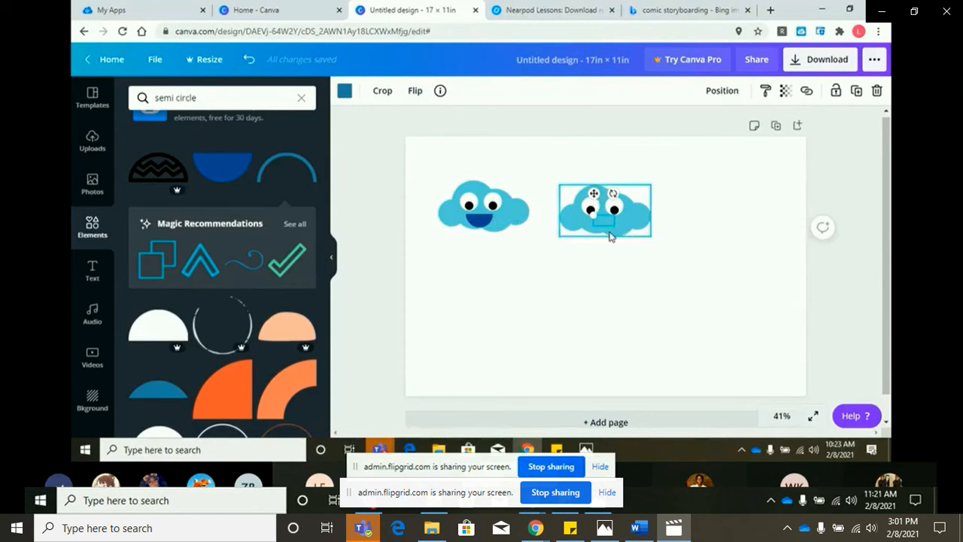
Bring the arc forward so it sits in front of the second cloud.
click(721, 96)
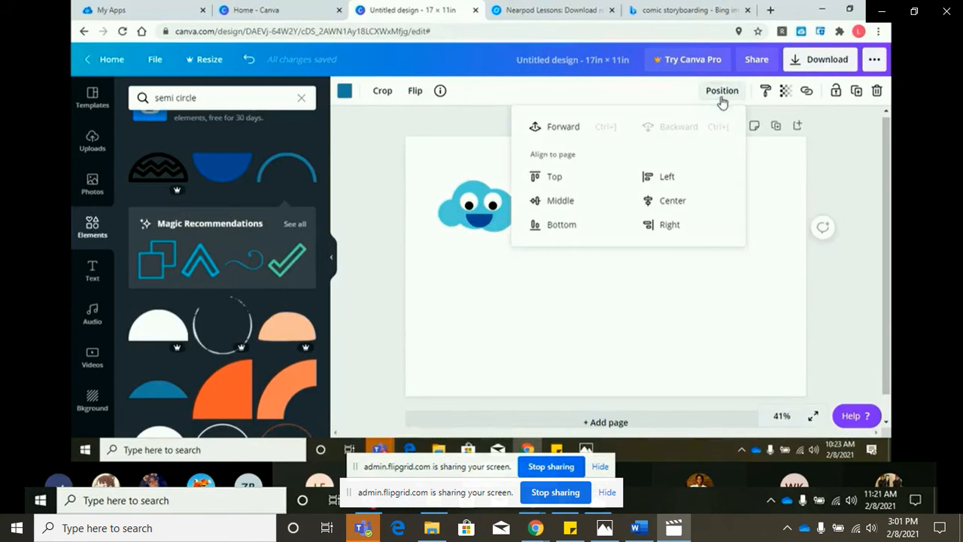
click(547, 133)
click(750, 323)
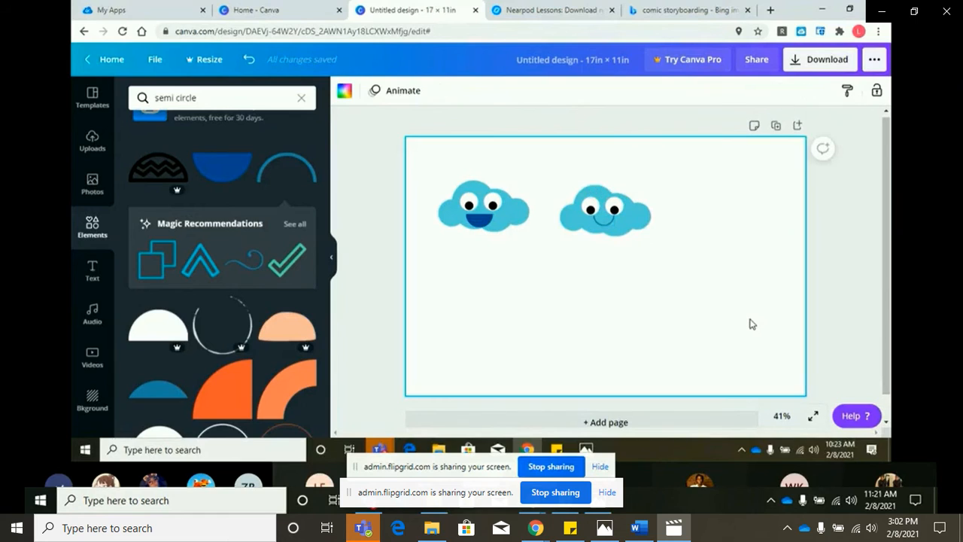
Flip the second cloud's smile into a frown by rotating the arc, then enlarge it and center it below the eyes.
click(607, 224)
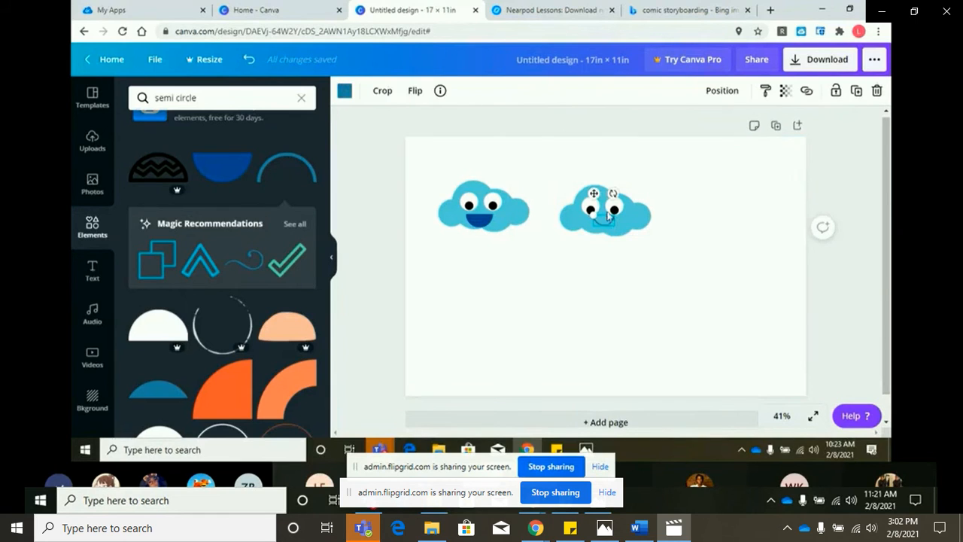
drag(615, 193, 591, 267)
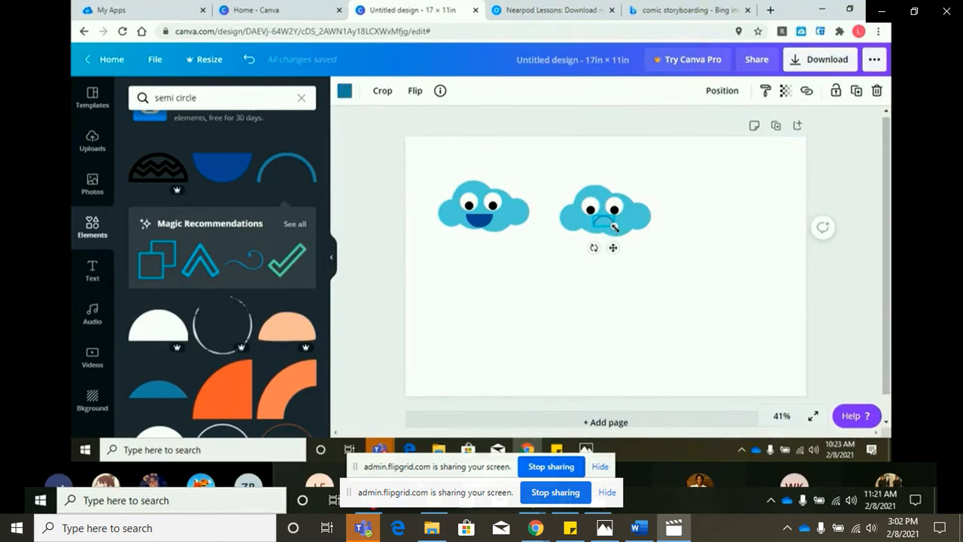
drag(615, 228, 613, 251)
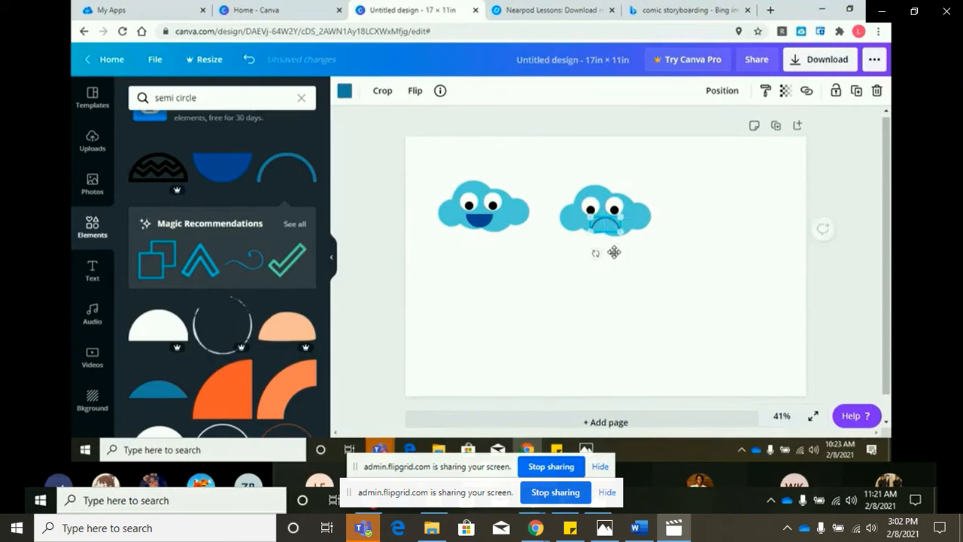
click(699, 217)
Recolor the second cloud's body from the default colors, trying dark gray and settling on medium gray.
click(644, 218)
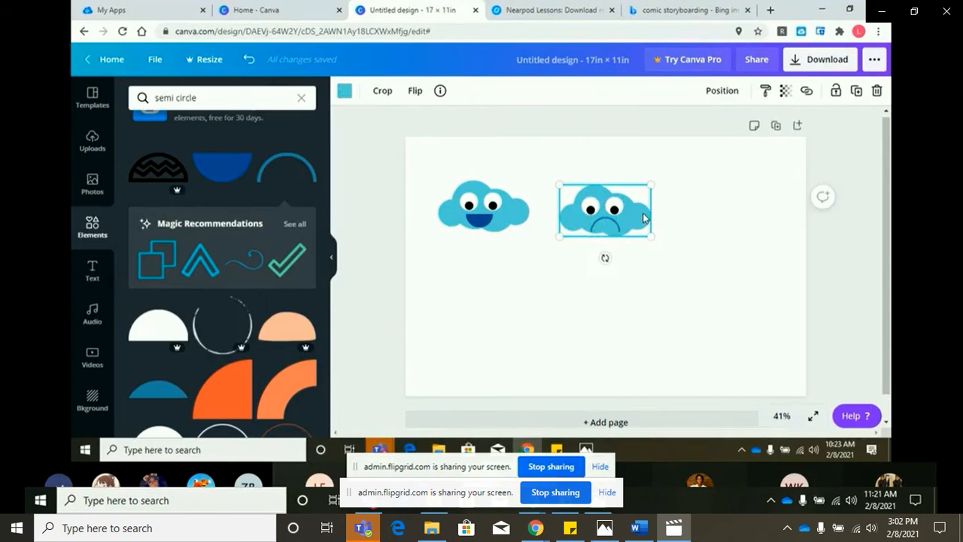
click(344, 92)
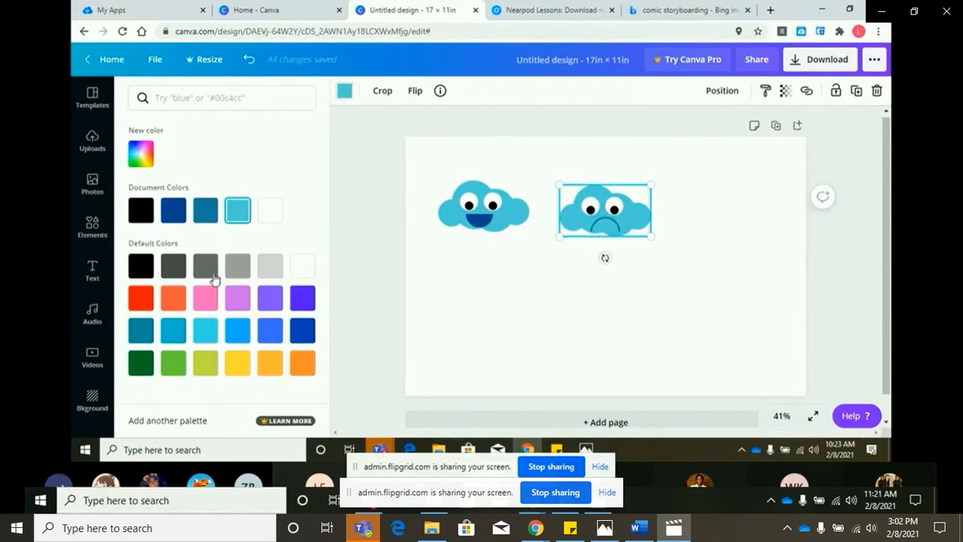
click(207, 267)
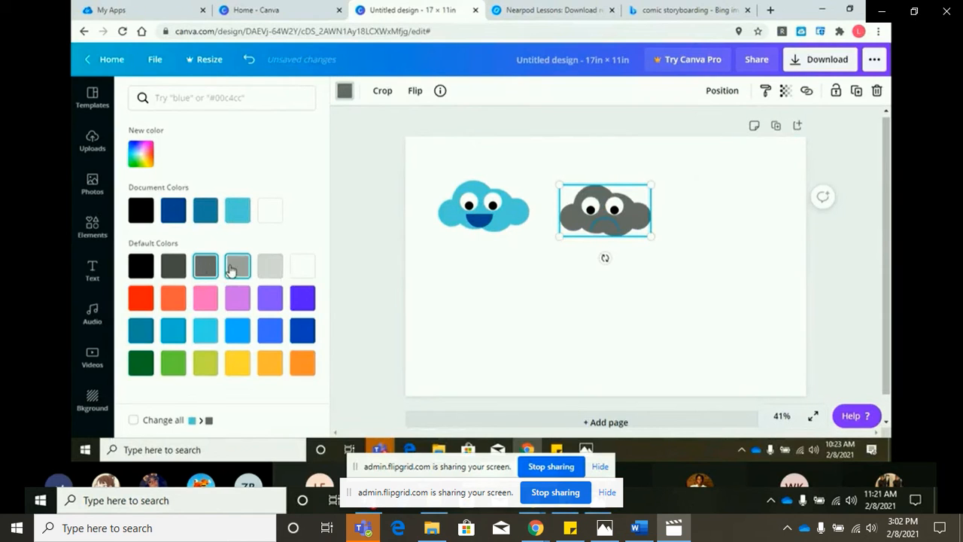
click(233, 268)
click(699, 278)
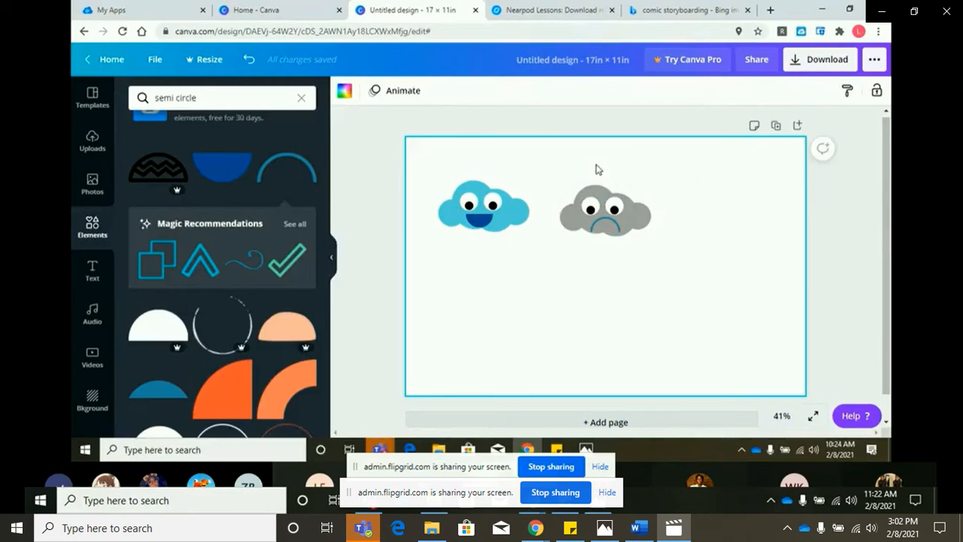
Duplicate the blue smiling cloud with its face and place the copy to the right of the gray cloud.
click(481, 207)
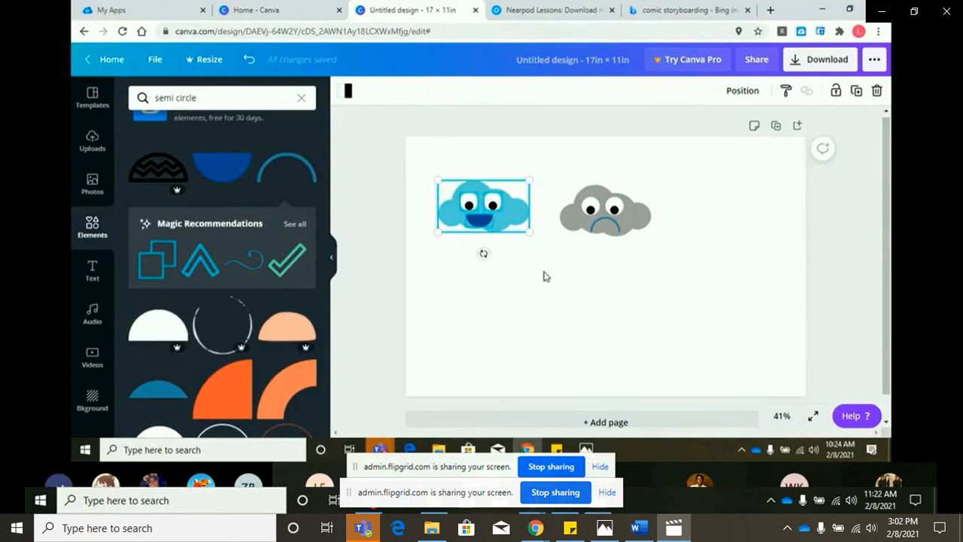
key(ctrl+d)
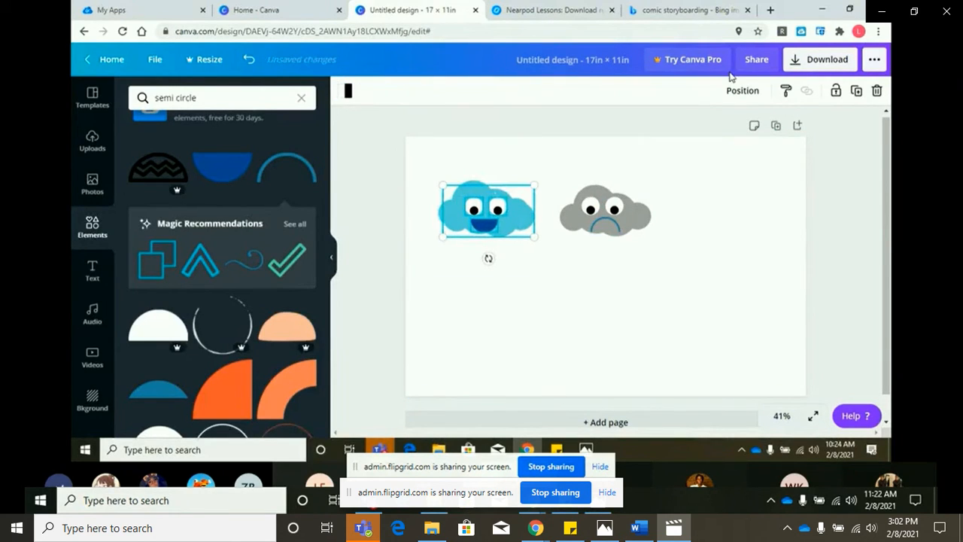
drag(525, 218, 756, 214)
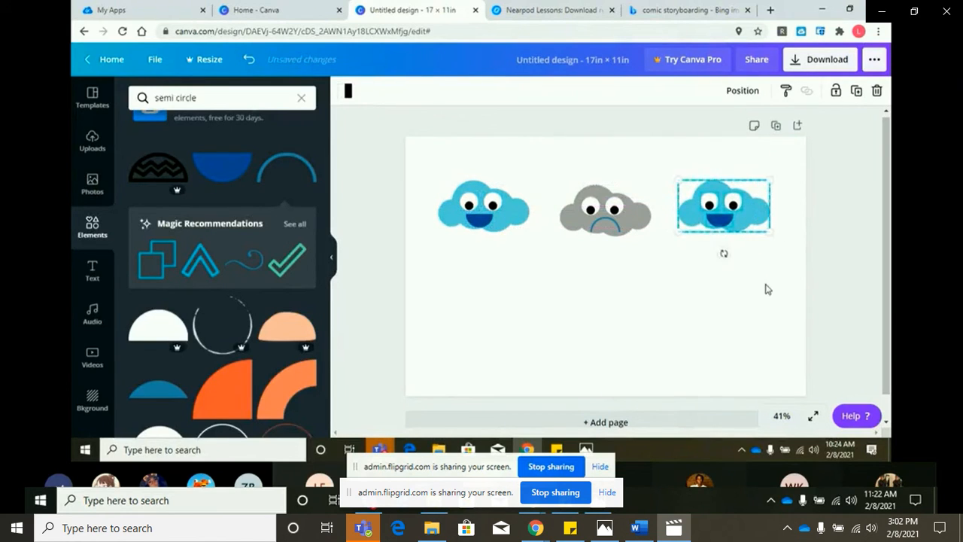
click(753, 248)
Recolor the third cloud's body white and set the page background to black.
click(767, 220)
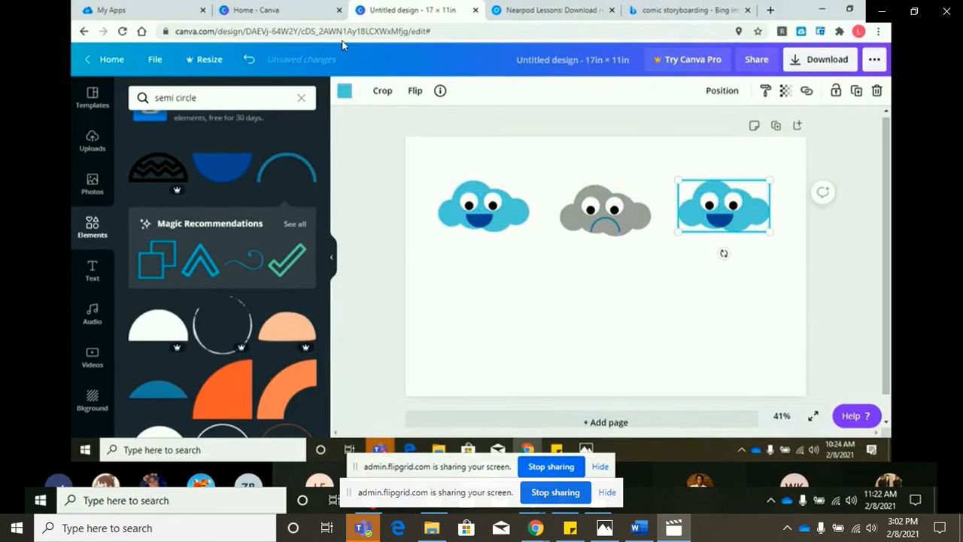
click(344, 90)
click(301, 210)
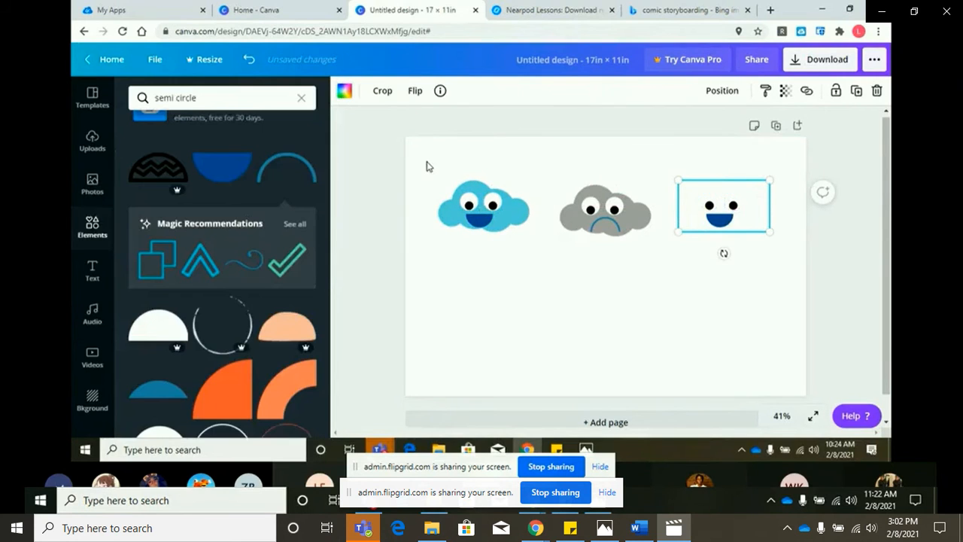
click(93, 403)
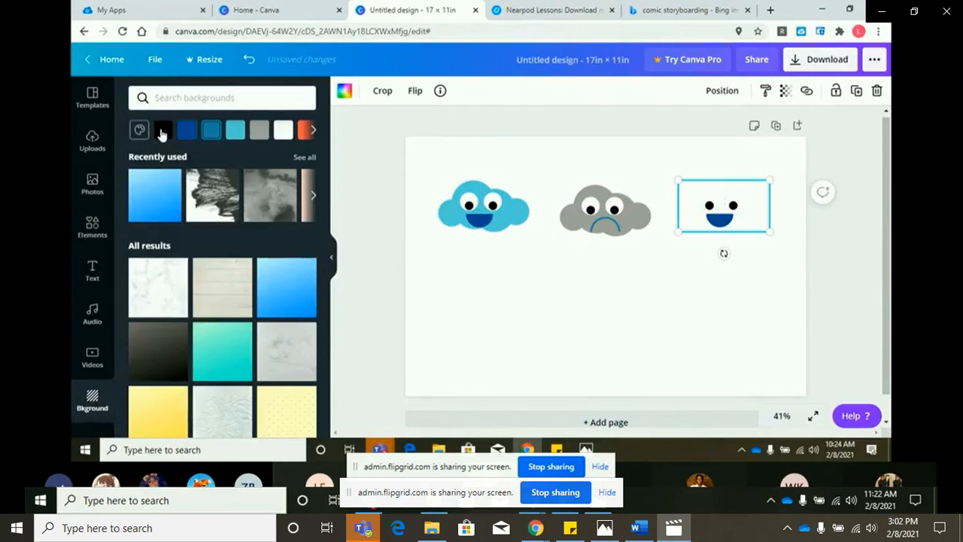
click(162, 130)
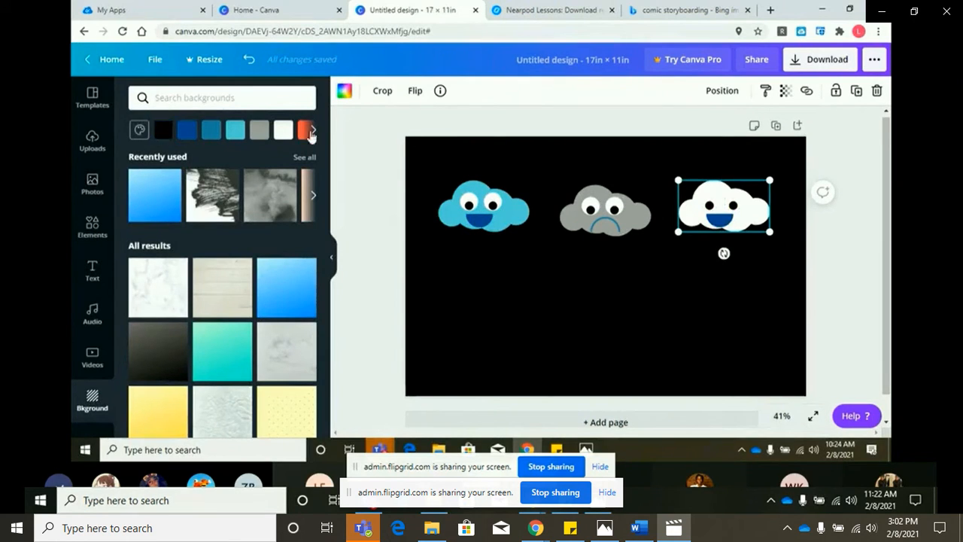
Try the blue gradient as the page background and return the page to solid black.
click(165, 203)
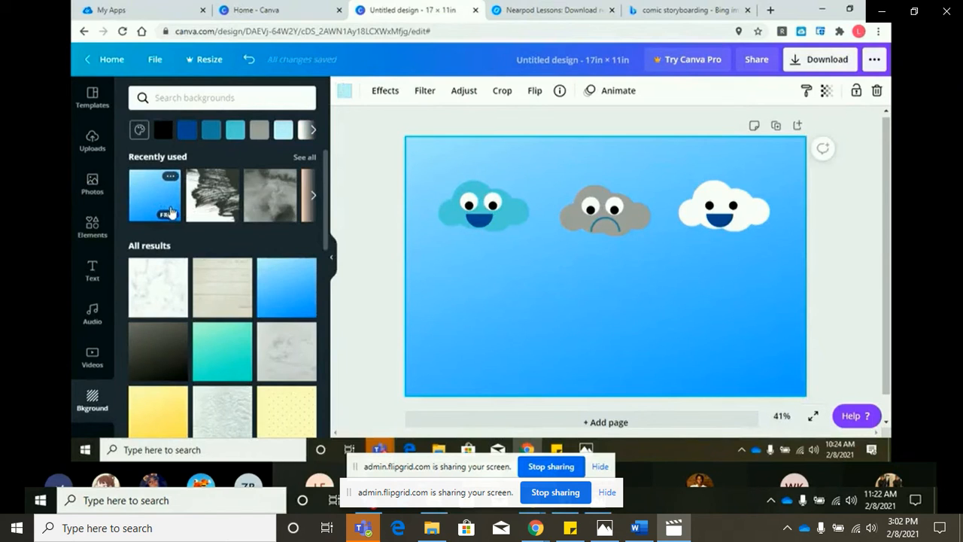
click(162, 130)
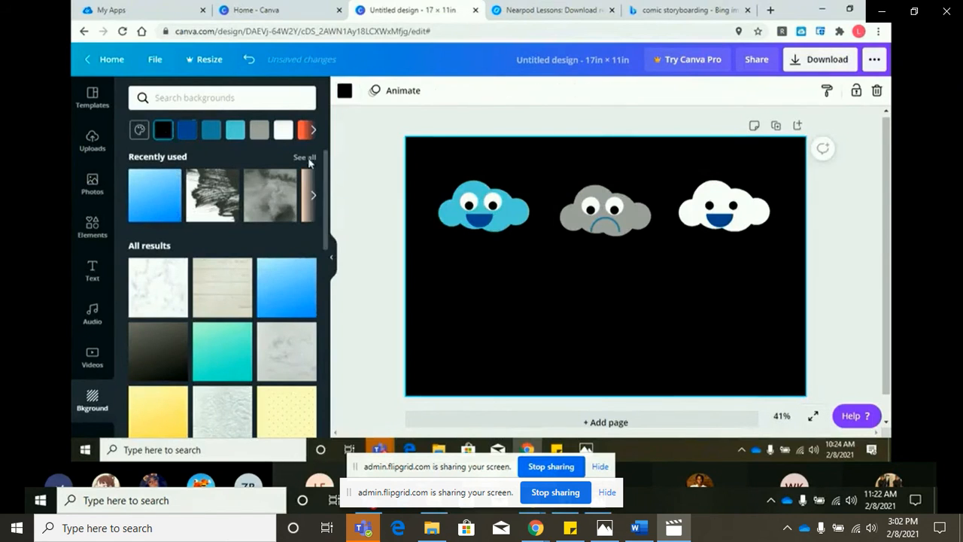
click(361, 166)
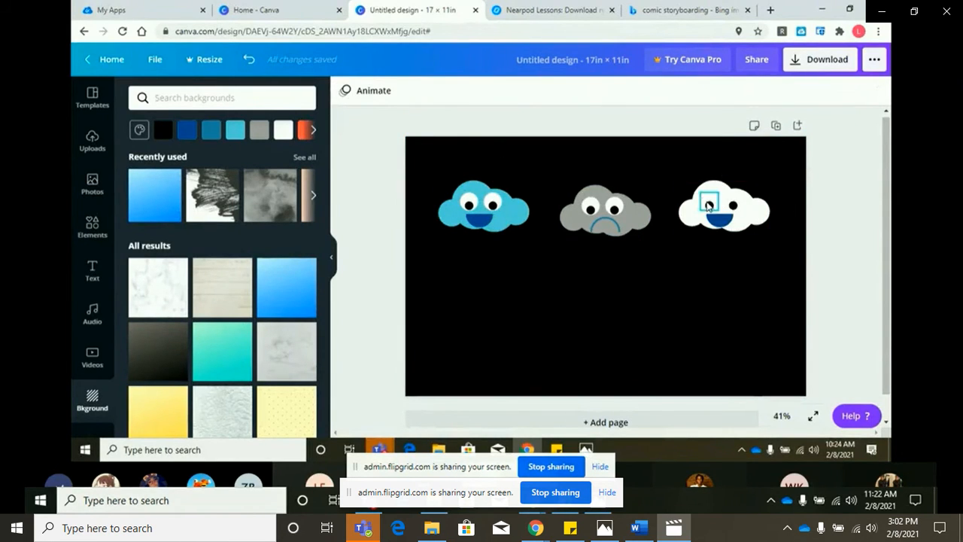
Ungroup the left eye of the white cloud into its separate circles.
click(710, 207)
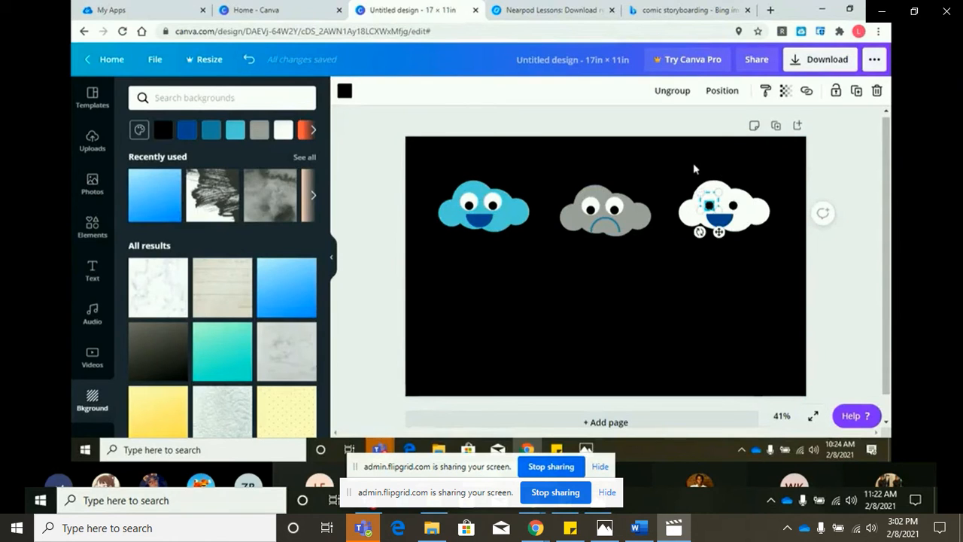
click(674, 91)
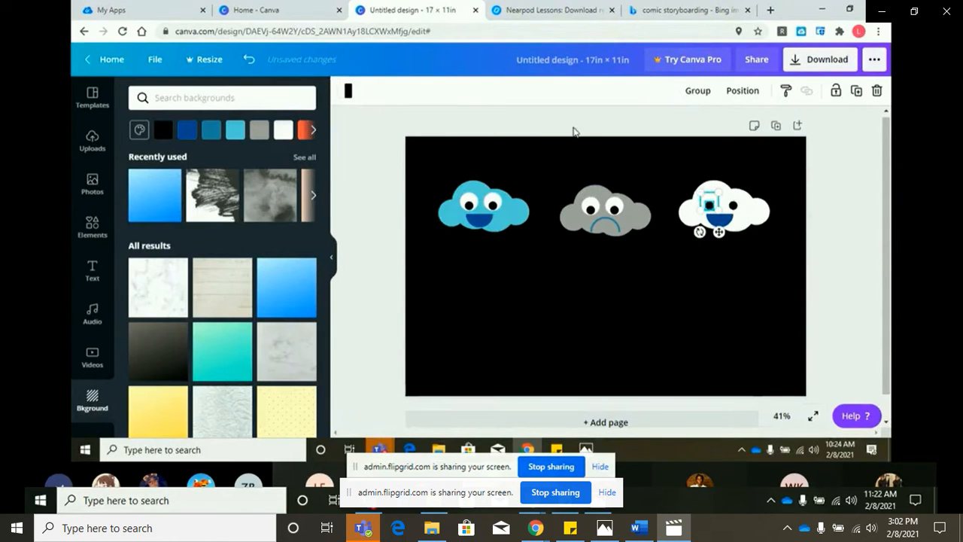
Try light blue on both circles of the white cloud's left eye and undo the recolor.
click(343, 94)
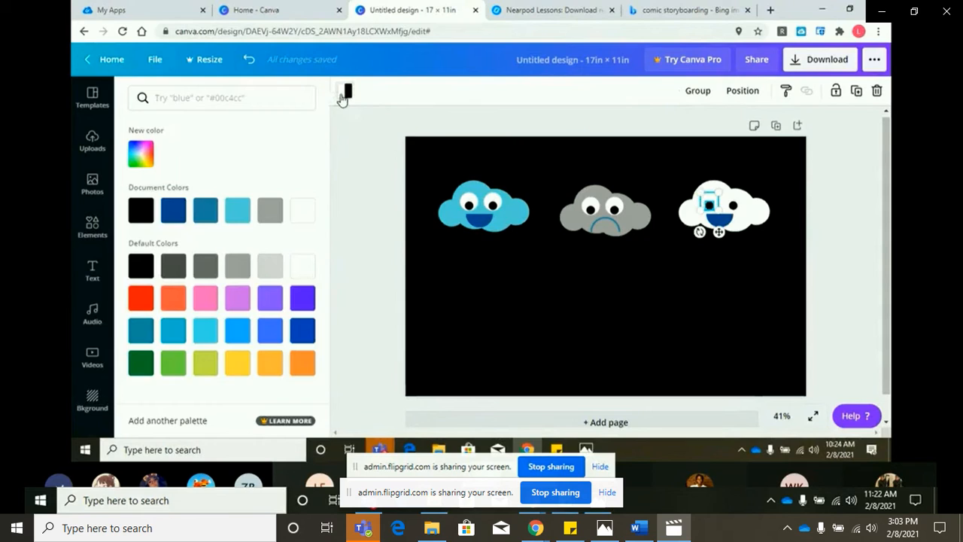
click(242, 216)
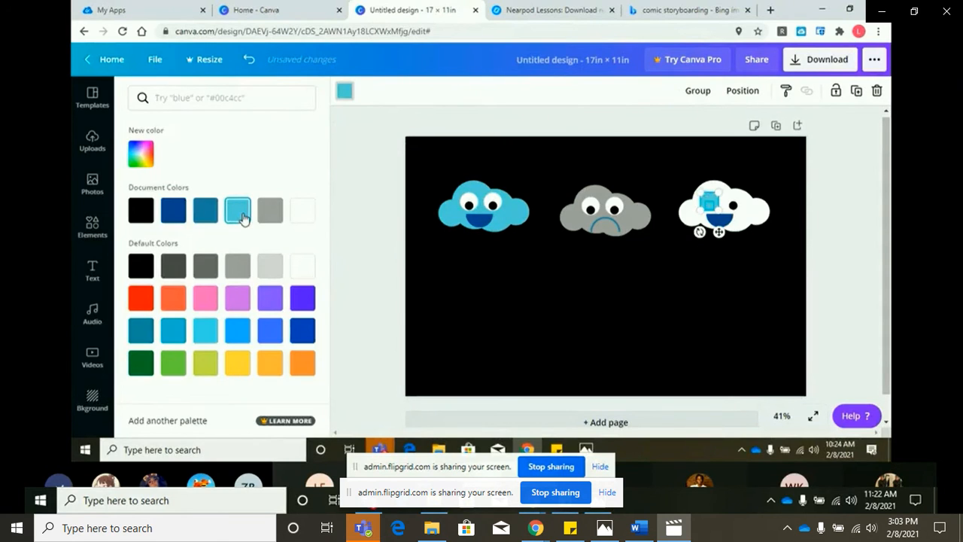
key(ctrl+z)
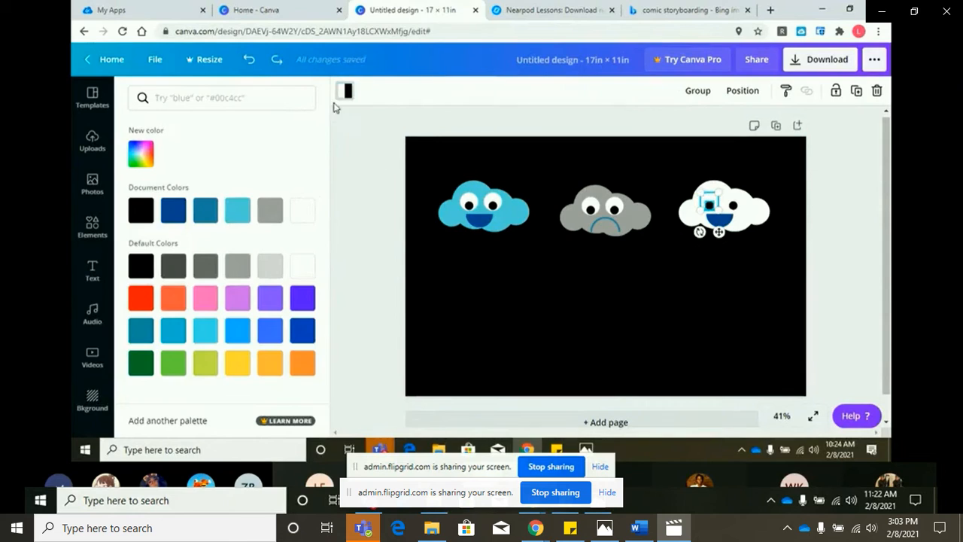
click(349, 94)
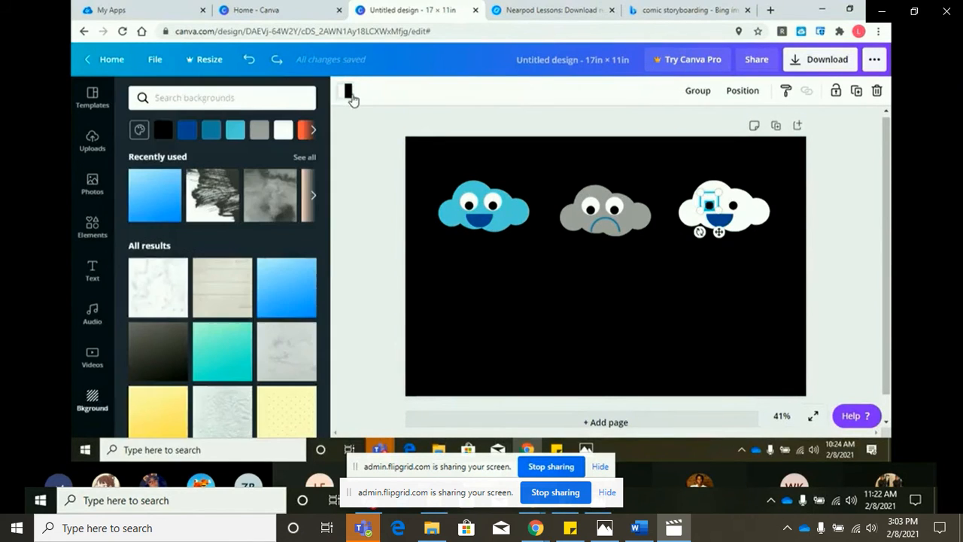
click(346, 139)
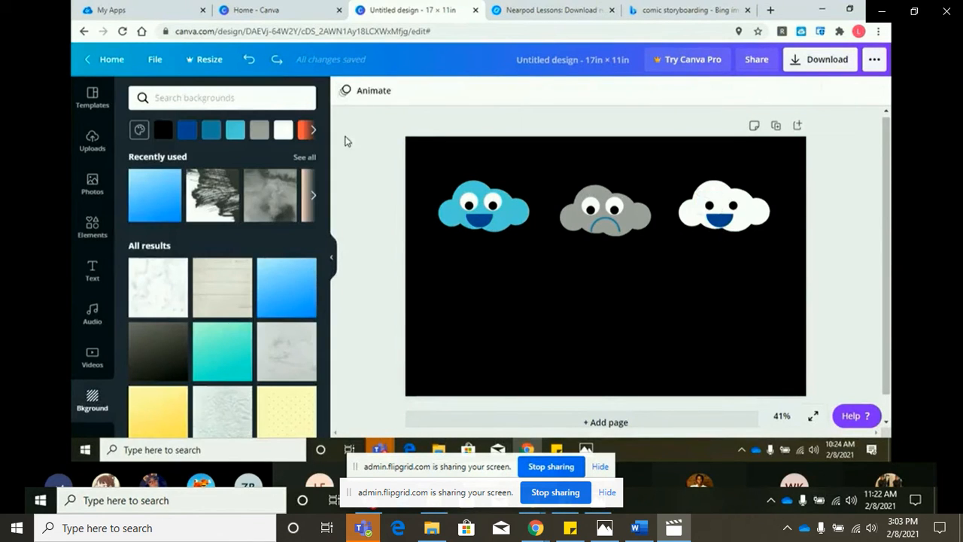
Recolor only the outer circle of the white cloud's left eye, trying light blue and settling on light gray.
click(709, 205)
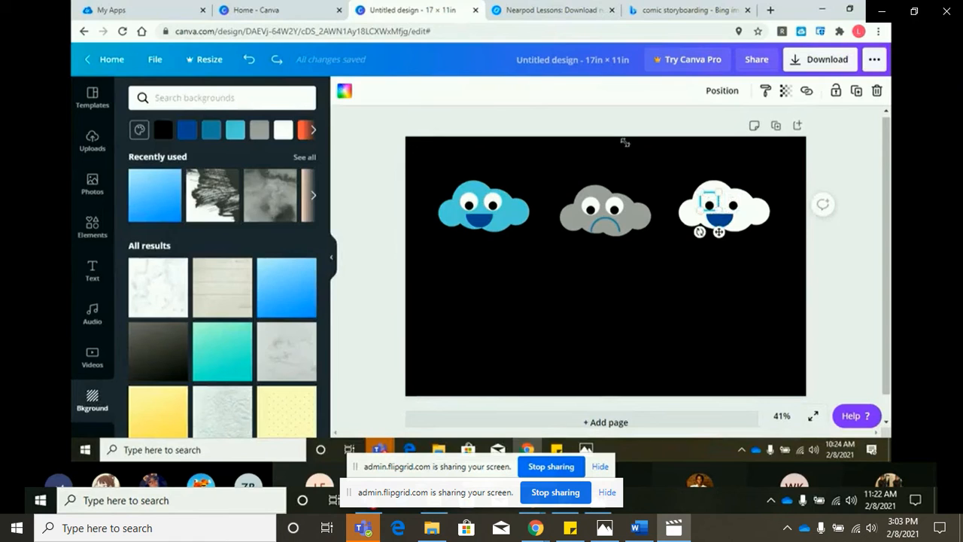
click(345, 92)
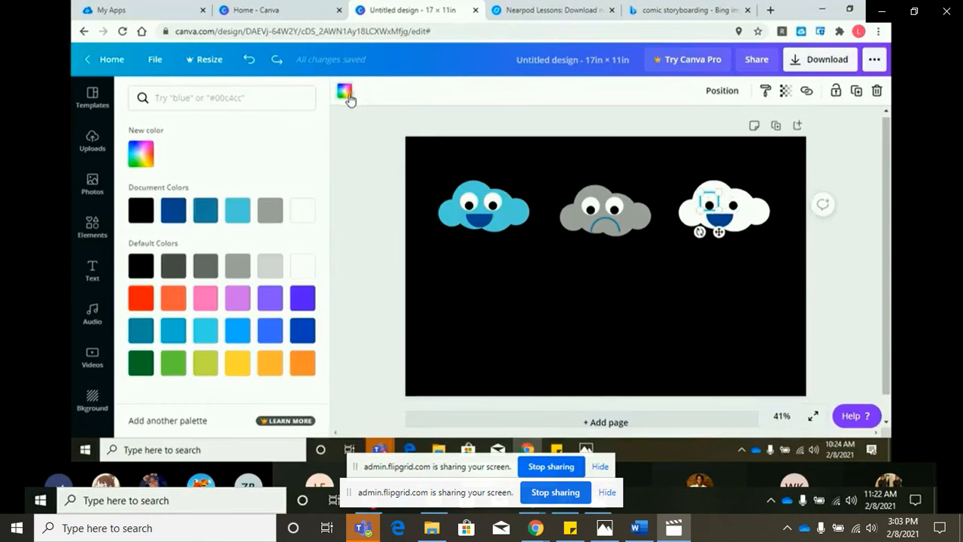
click(236, 210)
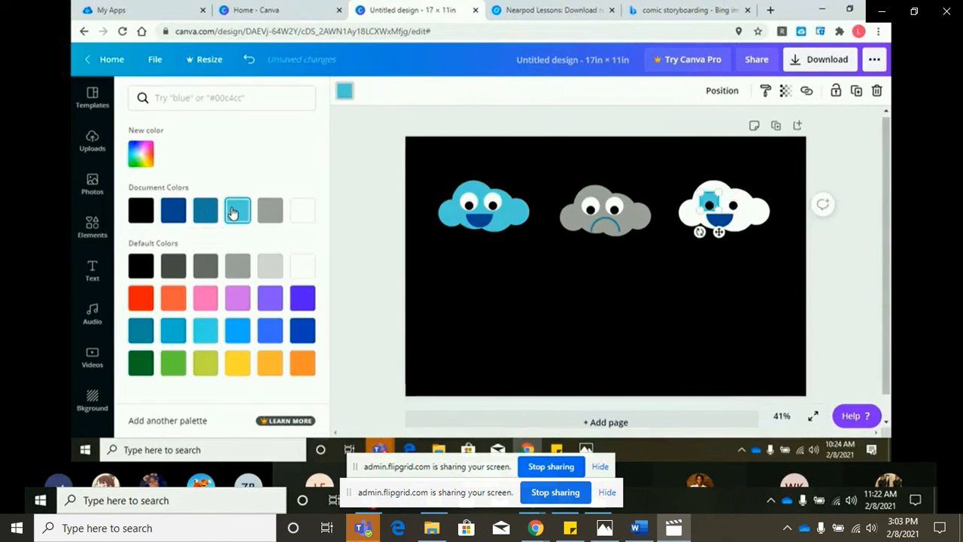
click(273, 267)
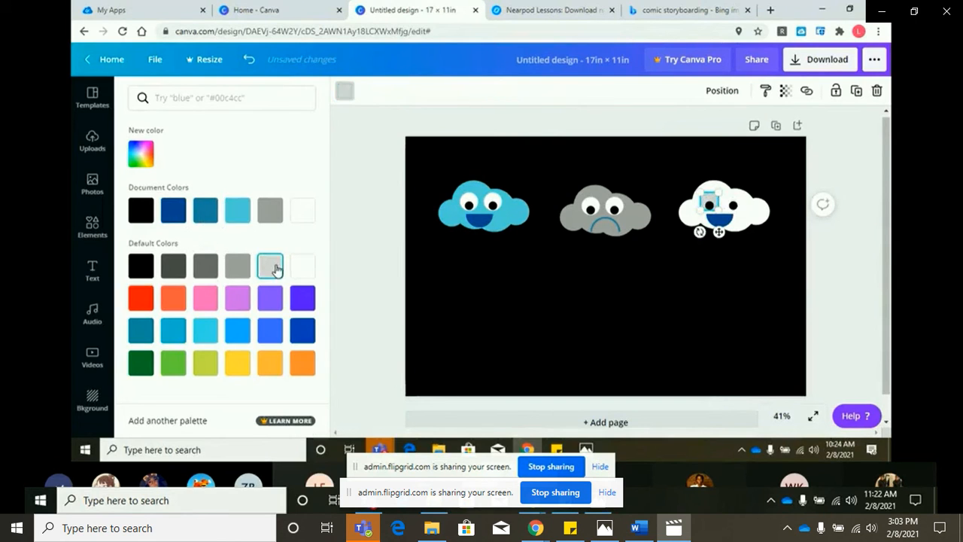
Ungroup the white cloud's right eye and recolor its outer circle the same light gray from the document colors.
click(743, 207)
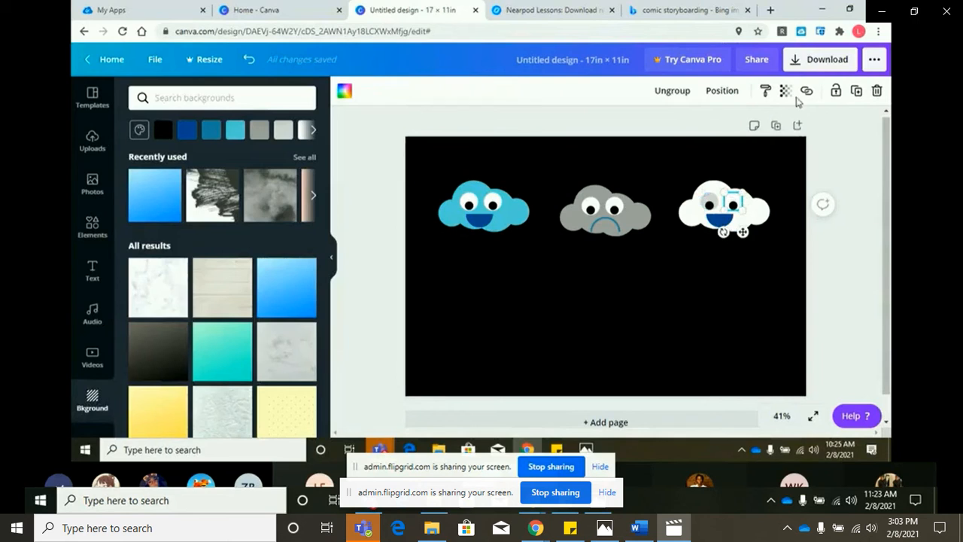
click(673, 92)
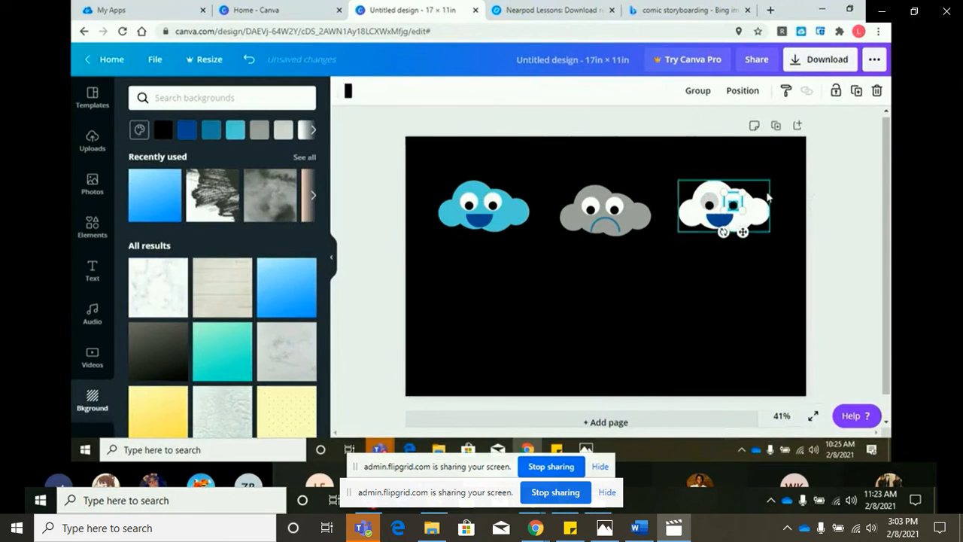
click(808, 185)
click(733, 201)
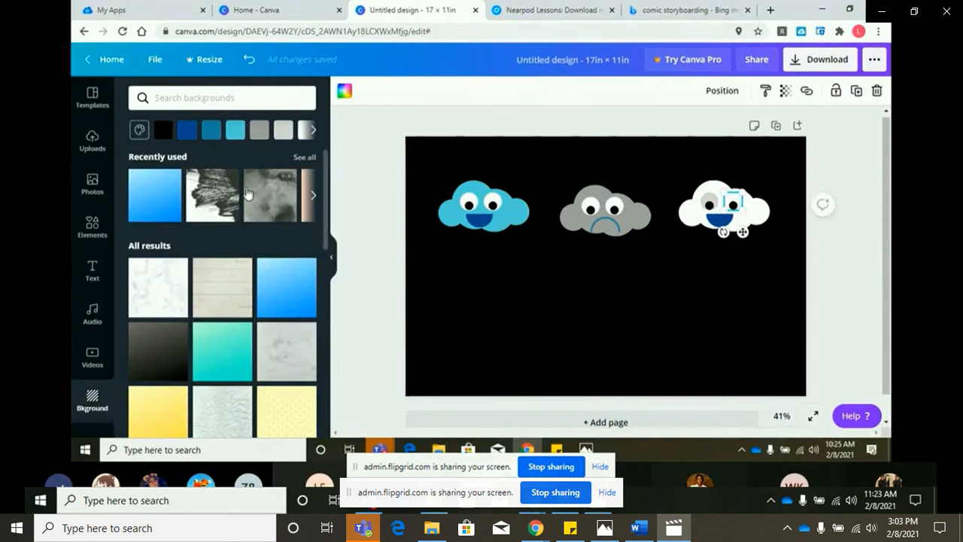
click(345, 94)
click(302, 210)
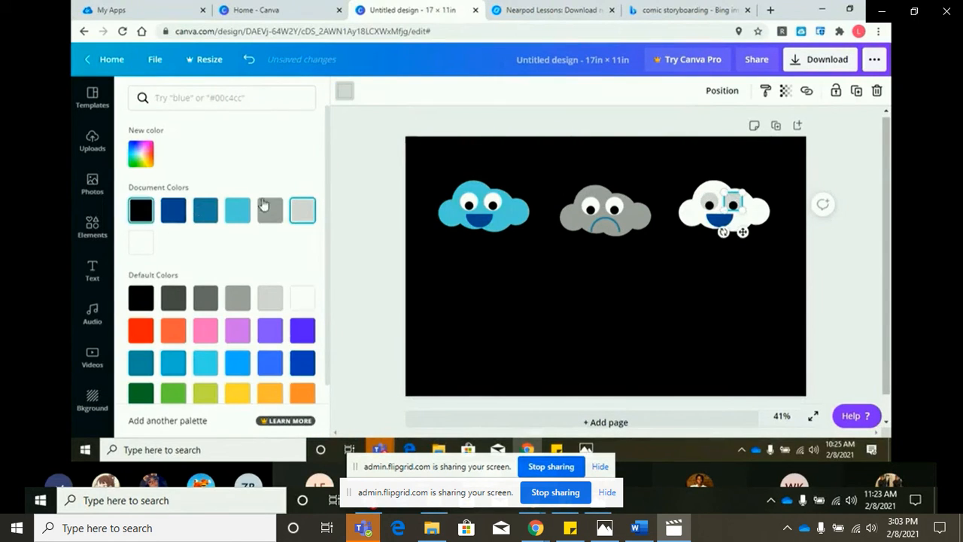
click(371, 188)
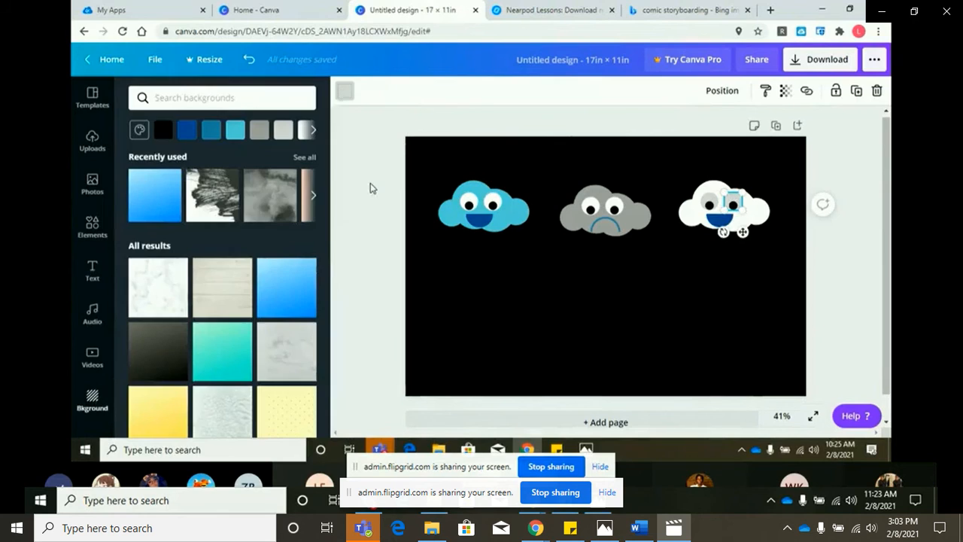
click(844, 255)
Search the elements for "rainbow" and add the free quarter-arc rainbow to the page.
click(92, 227)
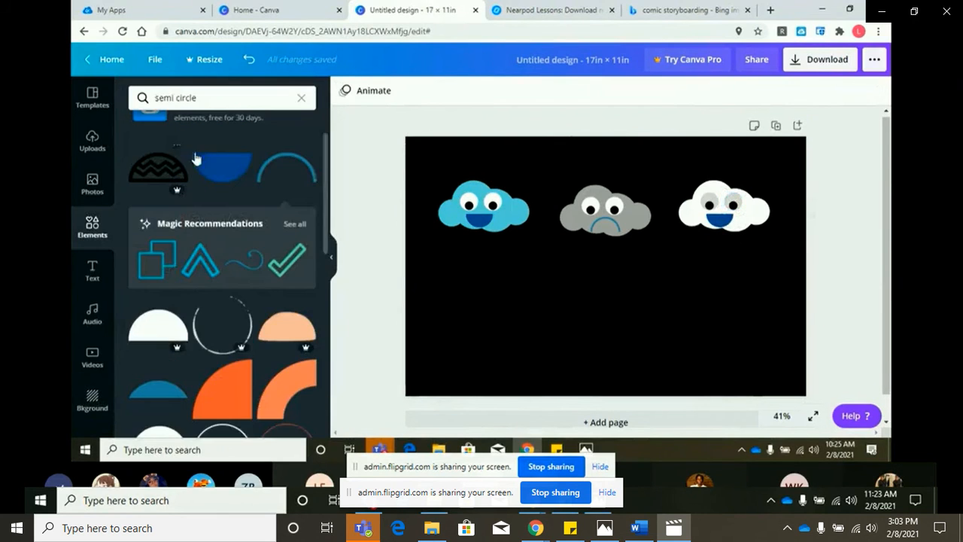
double_click(186, 100)
key(BackSpace)
key(BackSpace)
key(BackSpace)
key(BackSpace)
key(BackSpace)
key(BackSpace)
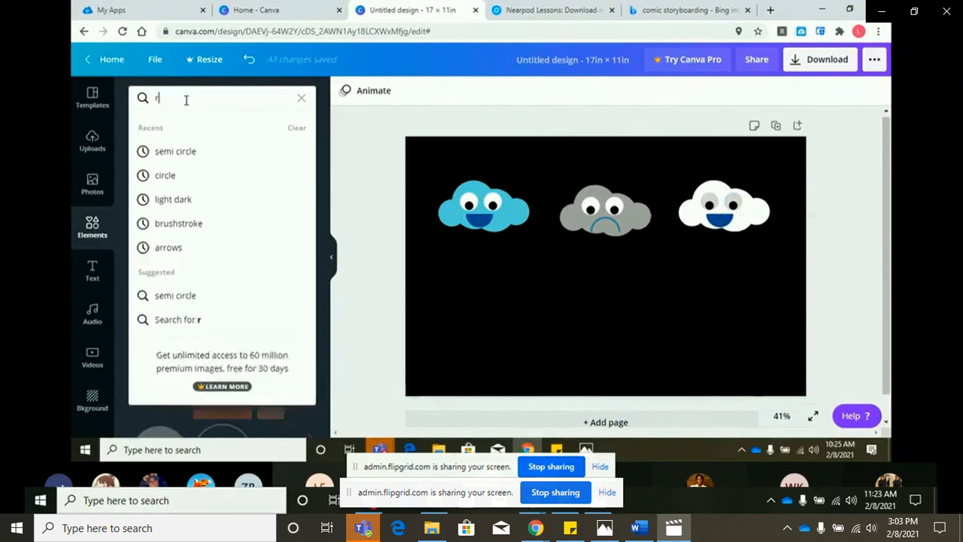
text(rainbow)
key(Return)
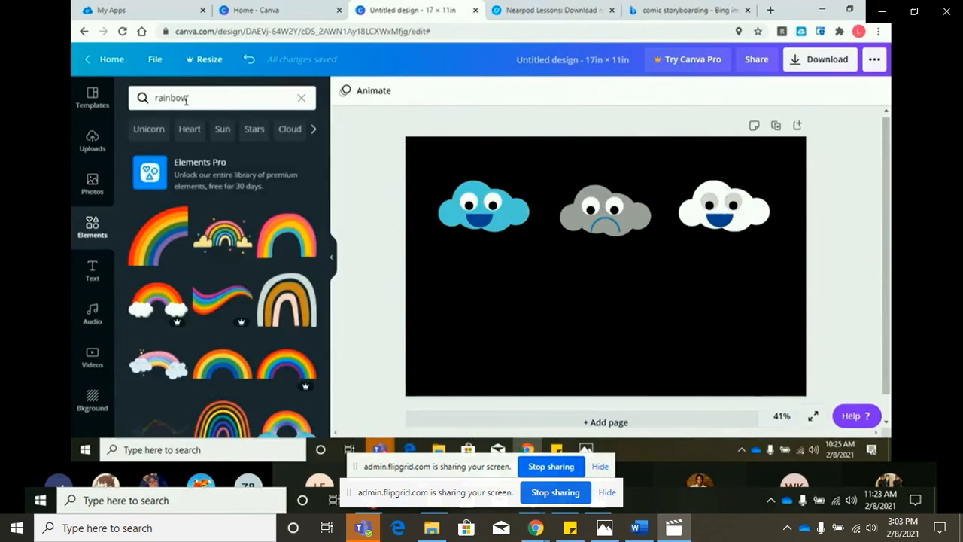
click(157, 249)
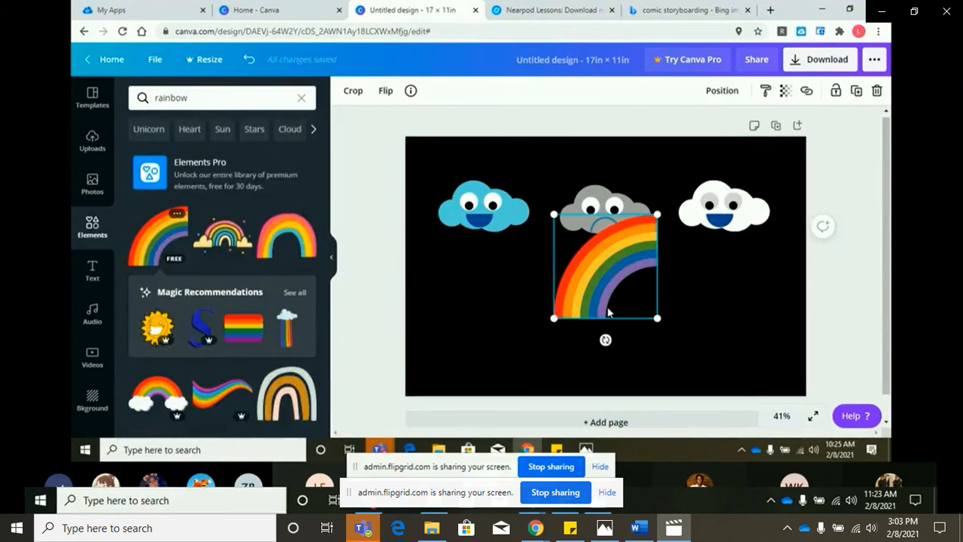
Rotate the rainbow about 81°, move it against the white cloud's right side, and shrink it to fit the page.
drag(604, 339, 530, 278)
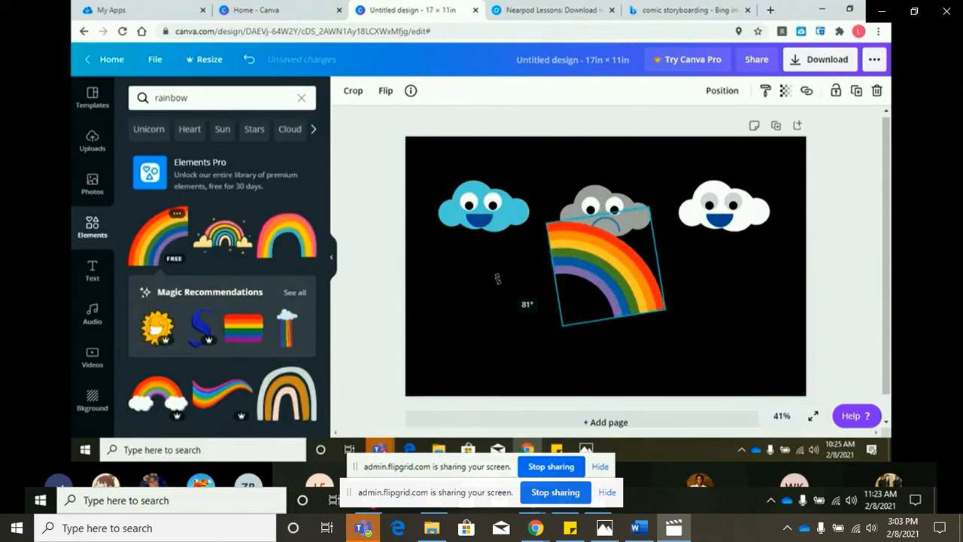
drag(613, 267, 811, 233)
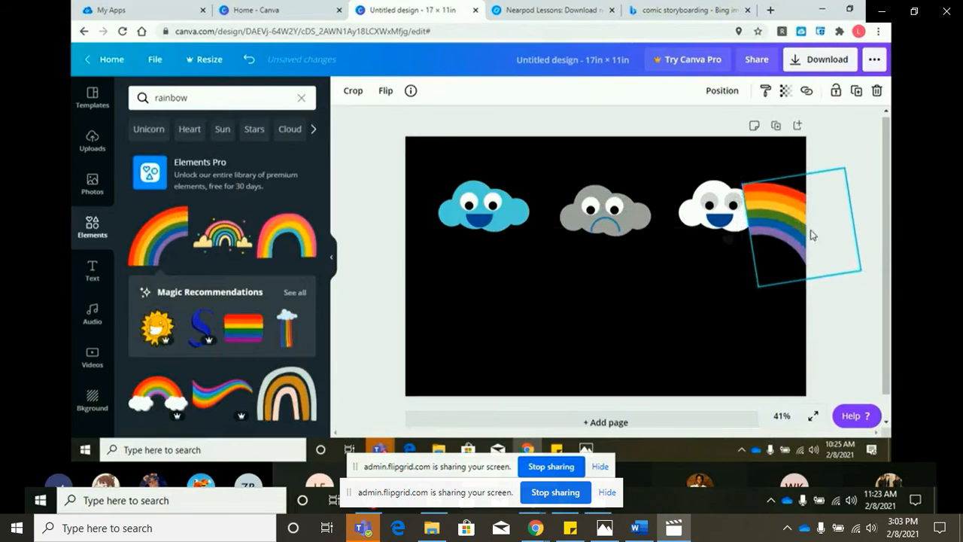
drag(856, 257, 785, 223)
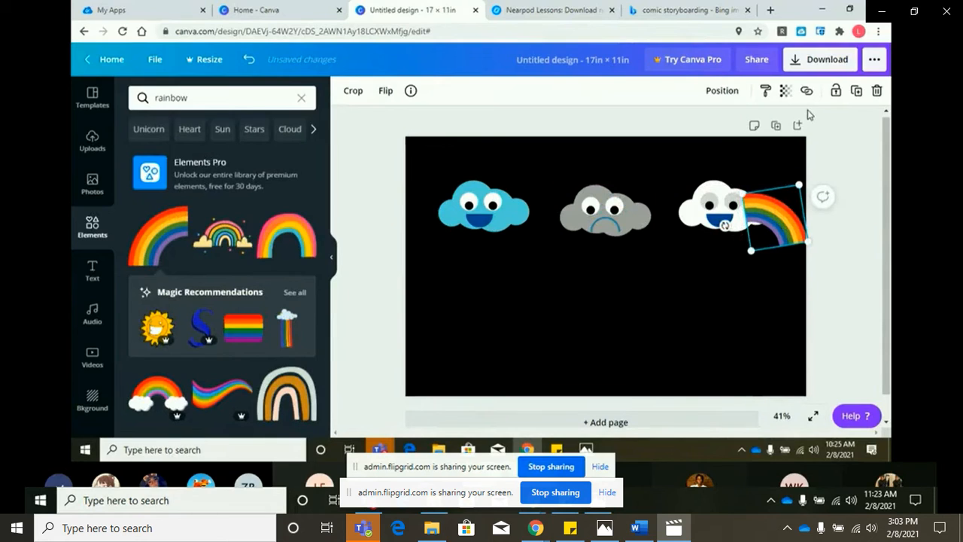
Send the rainbow backward so it trails out from behind the white cloud.
click(719, 94)
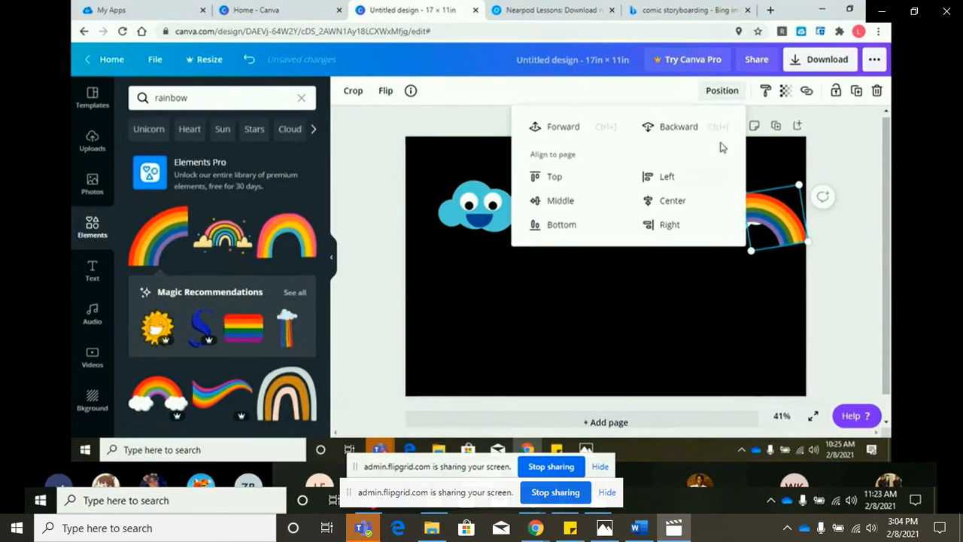
click(695, 133)
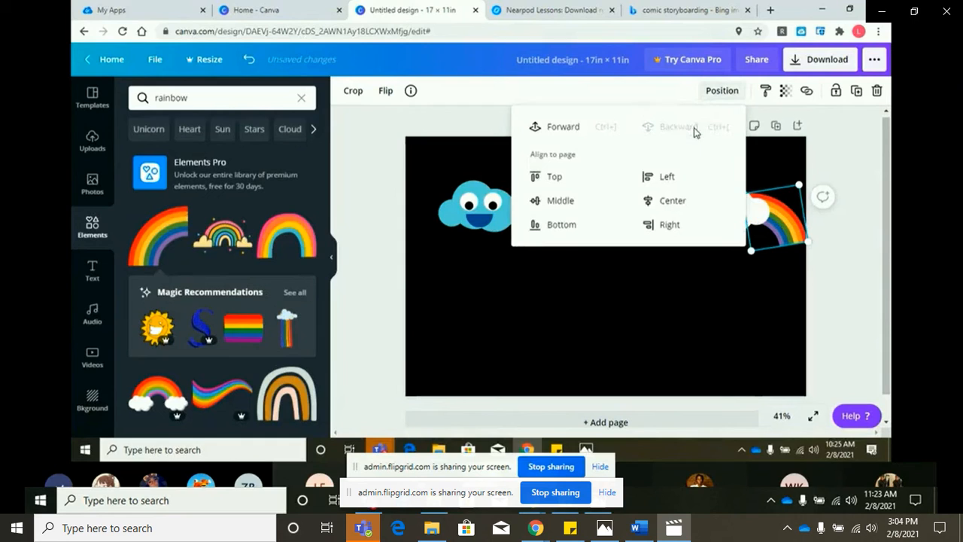
click(832, 281)
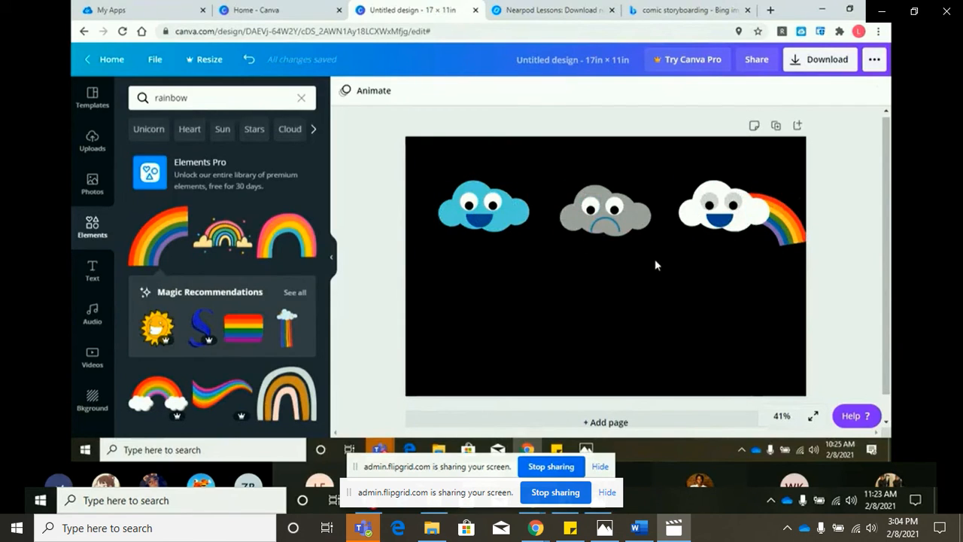
Search the elements for "square" and add the free thin-outlined hollow square to the page.
click(609, 218)
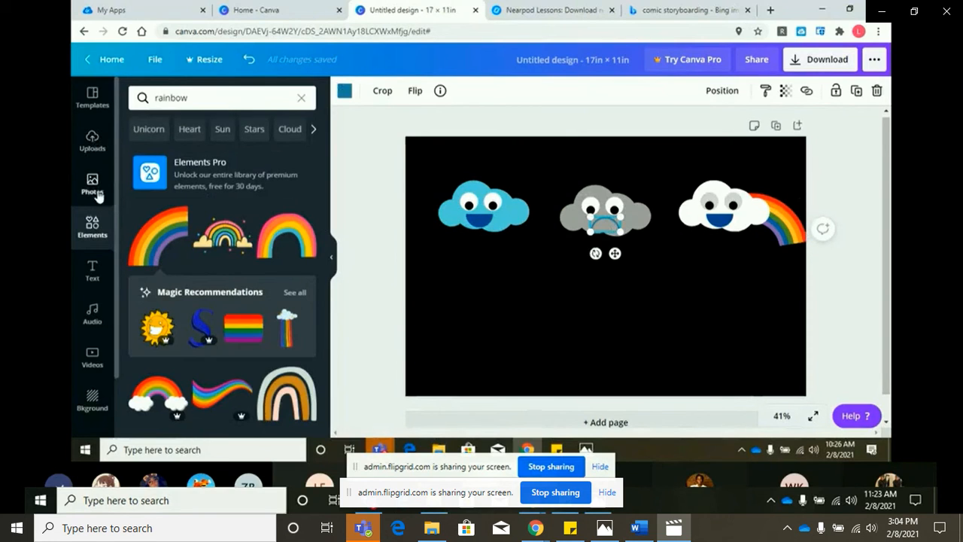
click(196, 98)
drag(197, 98, 131, 91)
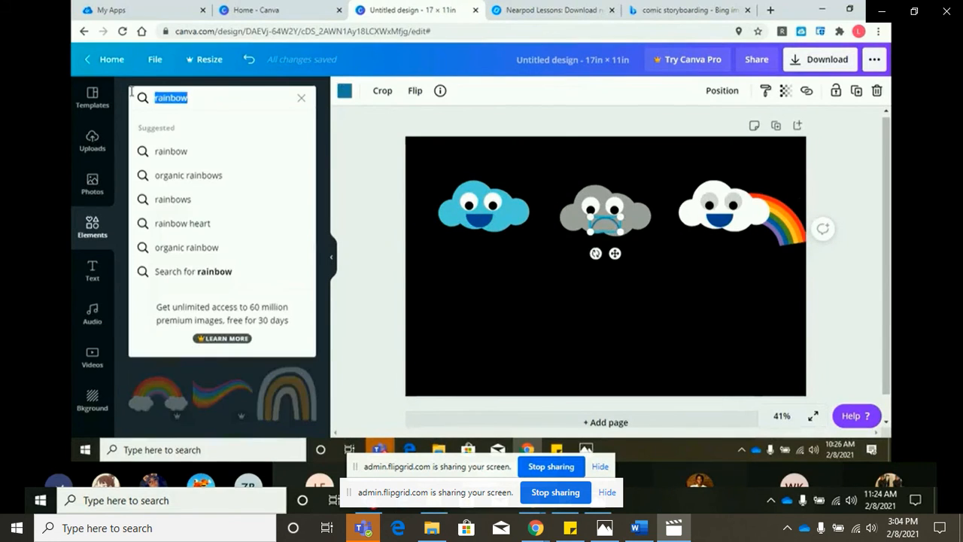
text(square)
key(Return)
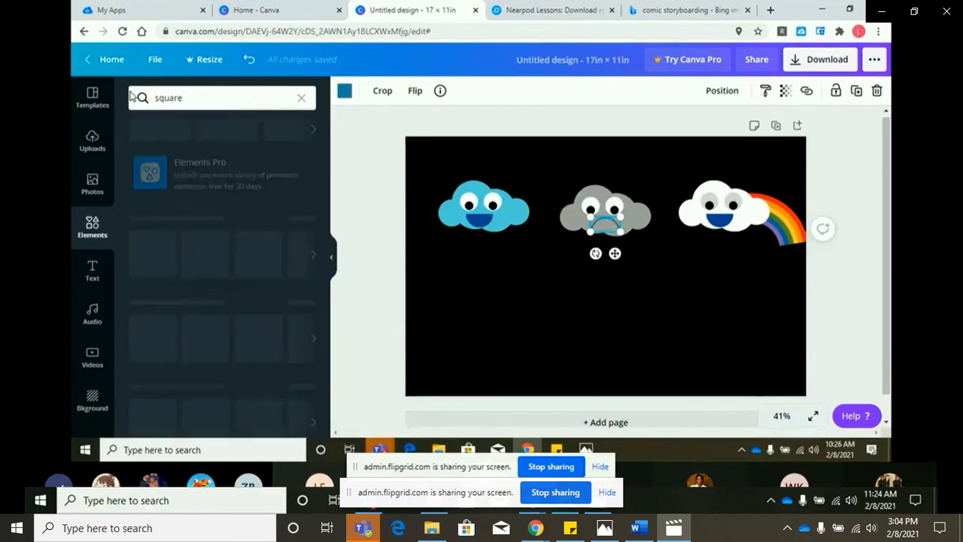
click(239, 241)
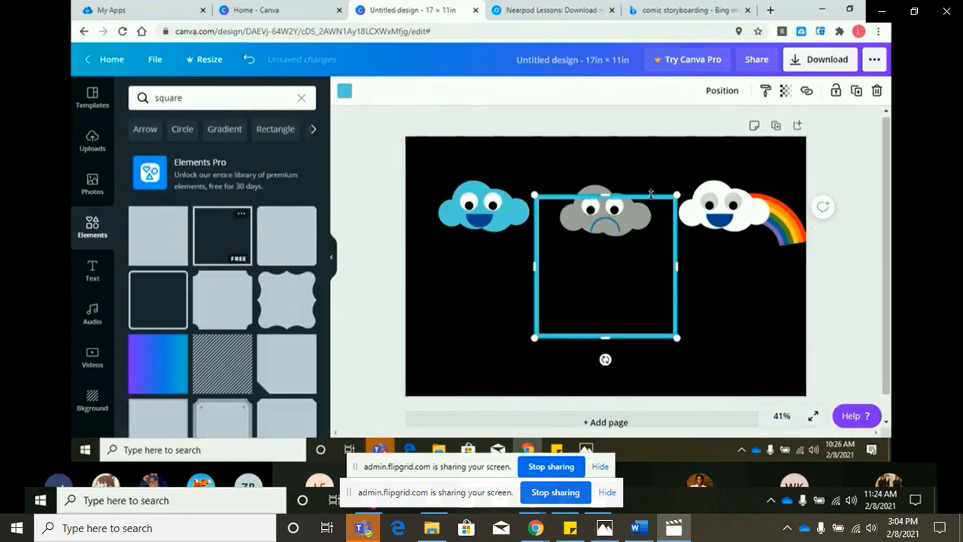
Move the square outline around the blue cloud, stretch it to nearly the page height, and narrow it to clear the gray cloud.
click(658, 378)
drag(655, 337, 487, 386)
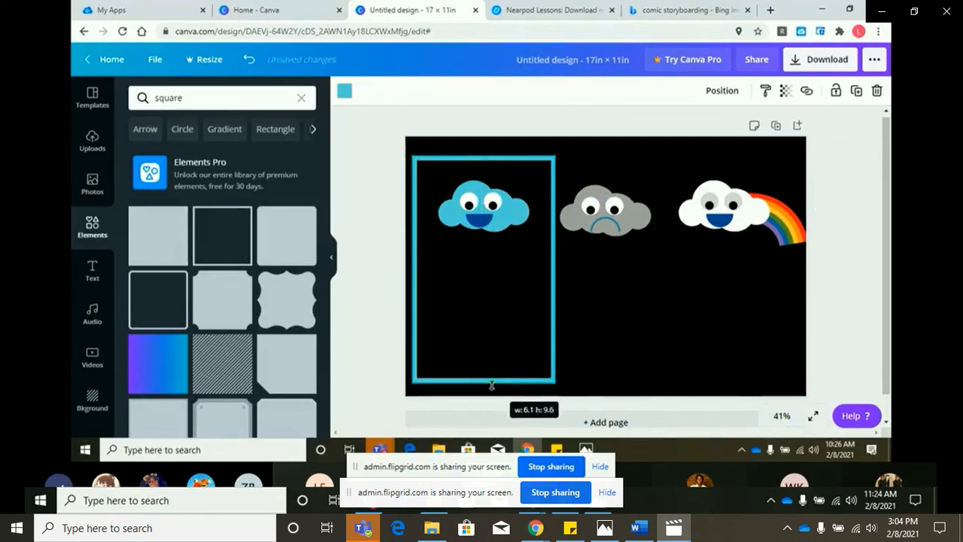
drag(555, 271, 539, 271)
click(594, 343)
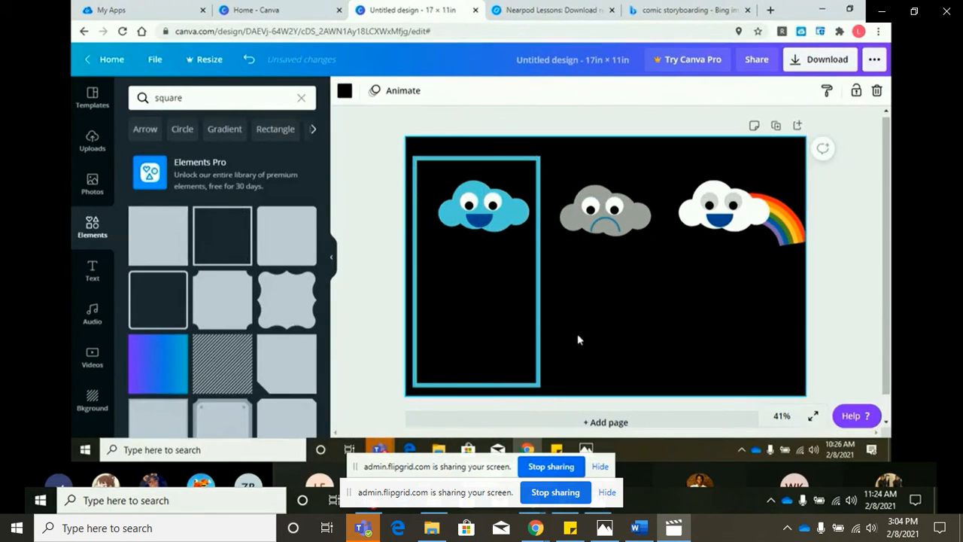
Shift the blue cloud's frame slightly right, duplicate it, and place the copy beside it around the gray cloud.
drag(537, 336, 542, 332)
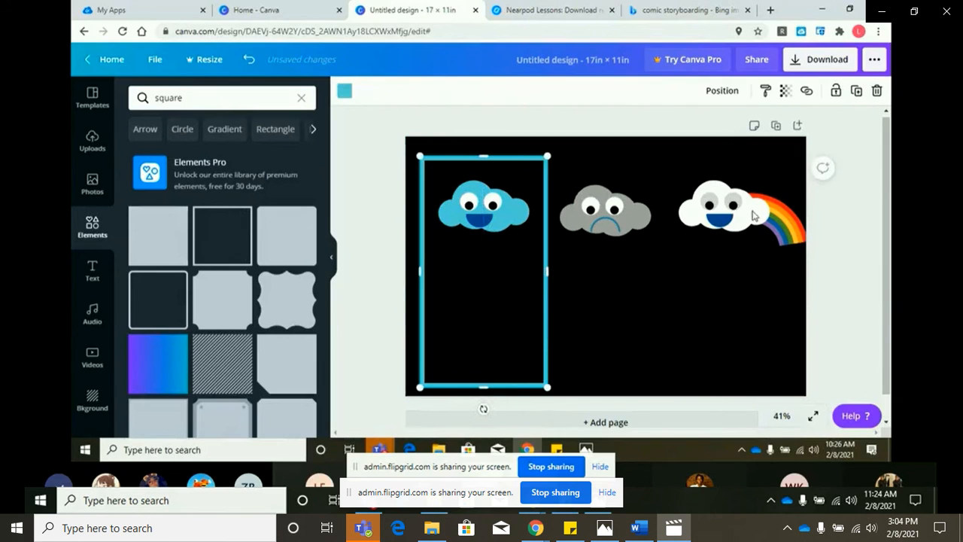
click(862, 91)
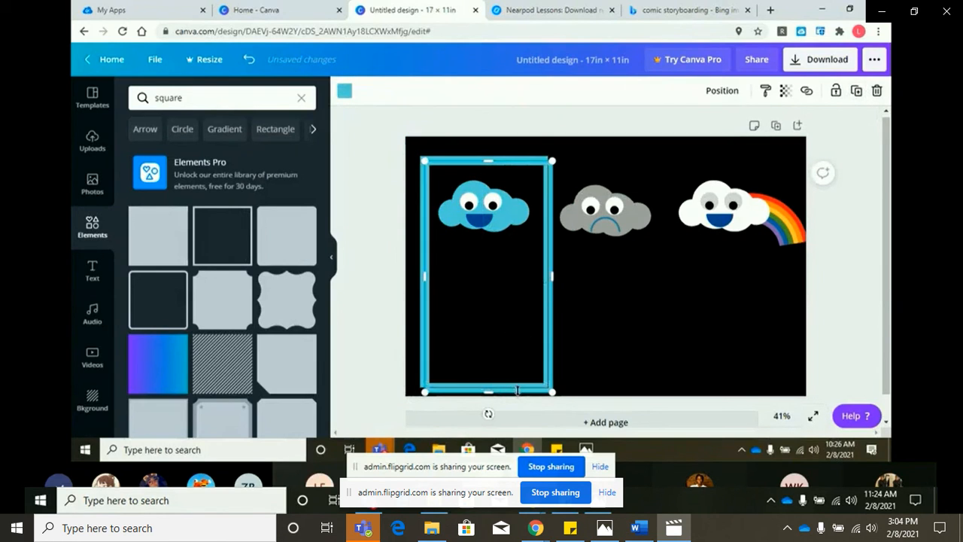
click(580, 324)
right_click(580, 324)
click(550, 316)
click(566, 319)
drag(547, 317, 673, 312)
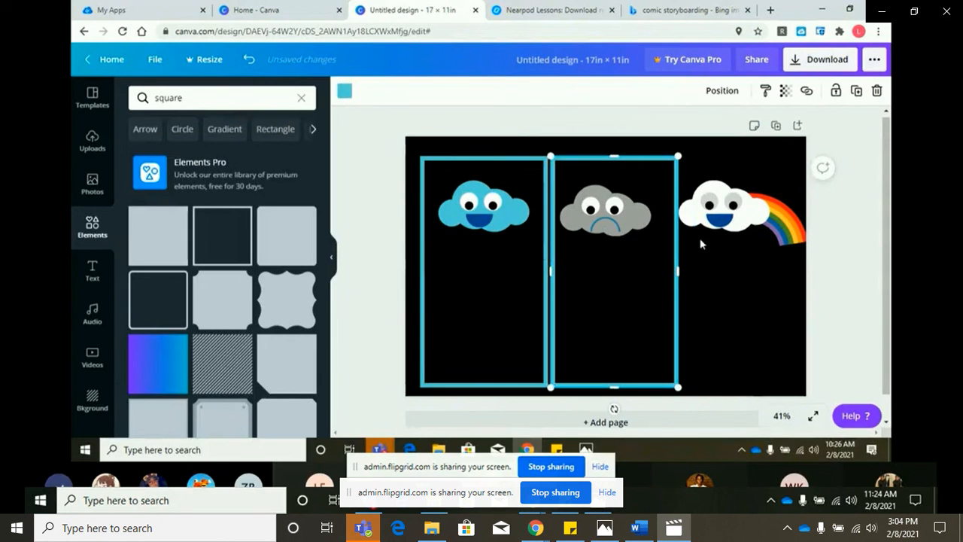
Move the white cloud with its face, along with the rainbow, slightly right to clear the gray cloud's frame.
click(801, 240)
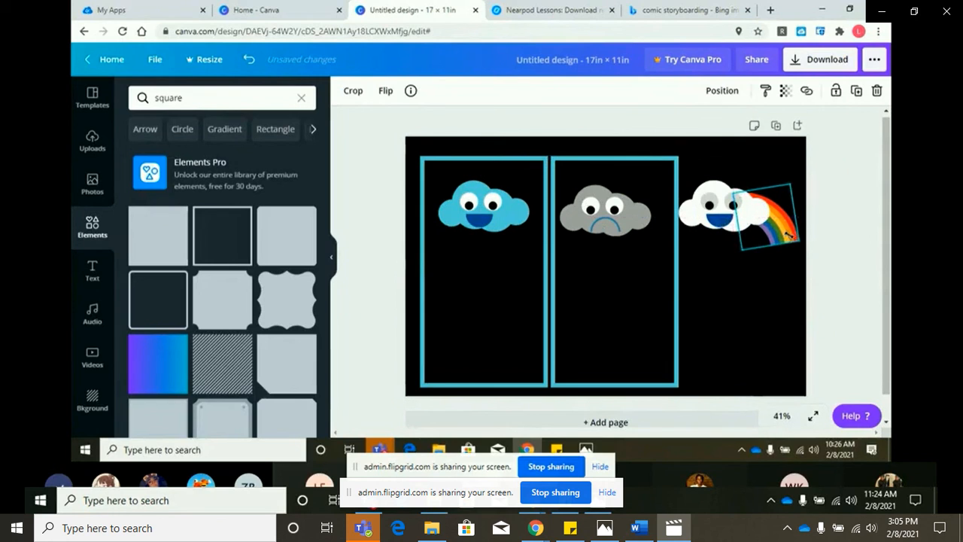
click(830, 244)
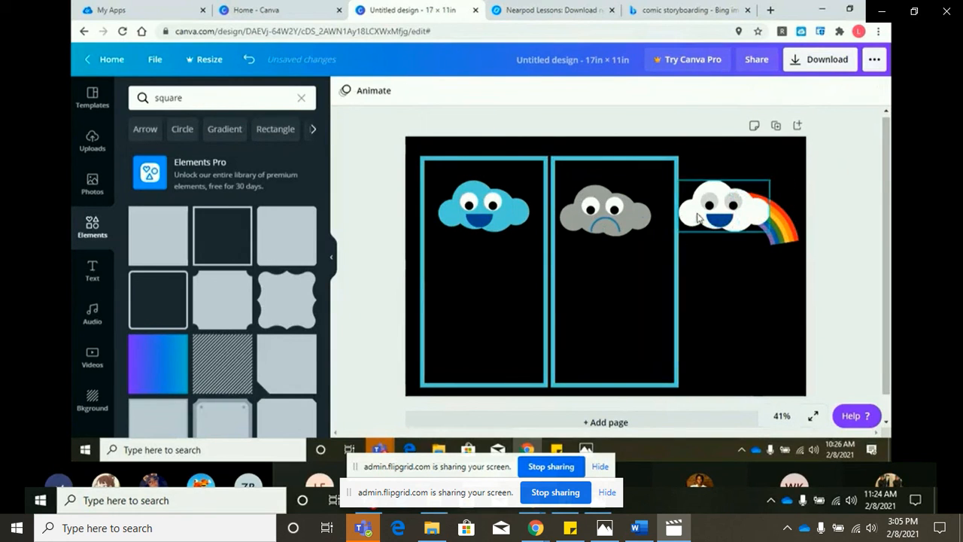
drag(698, 161, 728, 212)
click(794, 235)
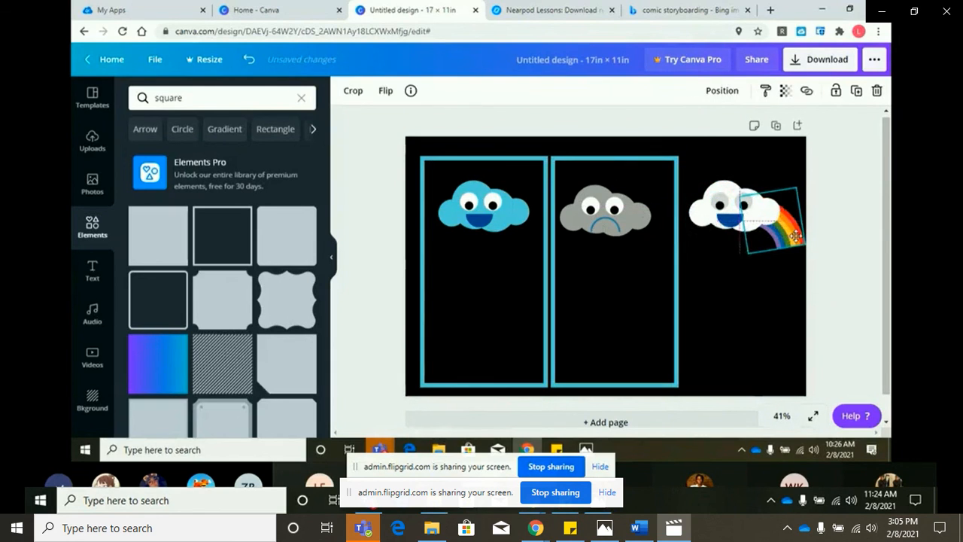
click(841, 234)
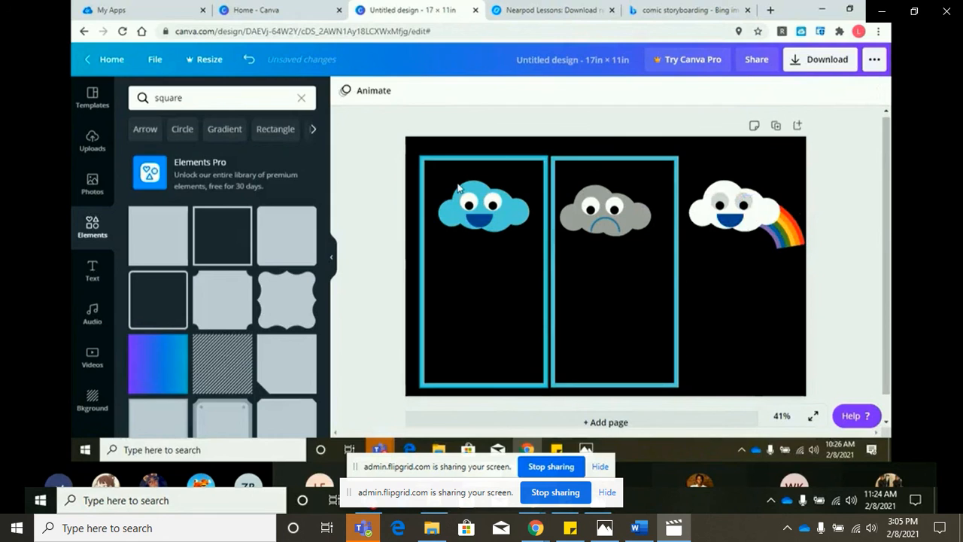
Duplicate the blue cloud's frame and align the copy around the white cloud and rainbow as the third panel.
click(424, 187)
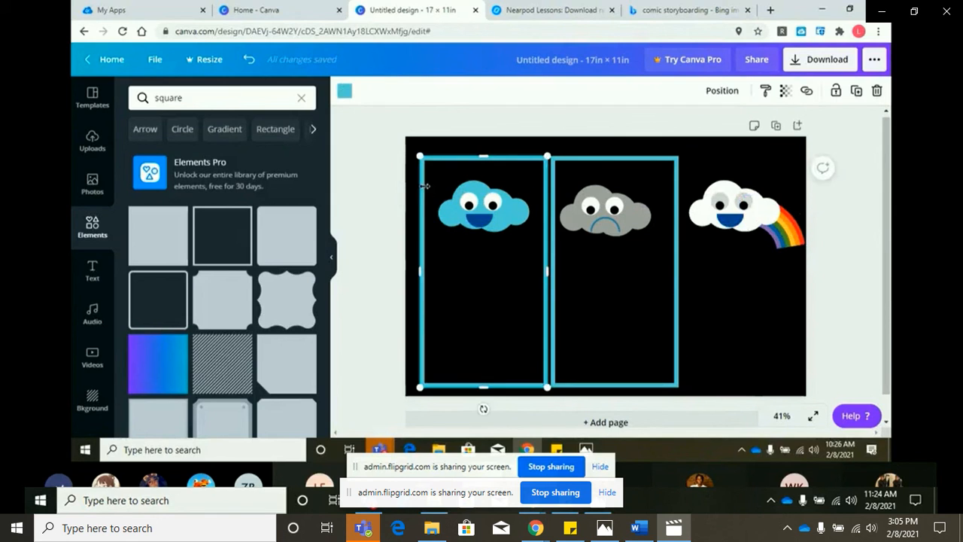
key(ctrl+d)
click(516, 143)
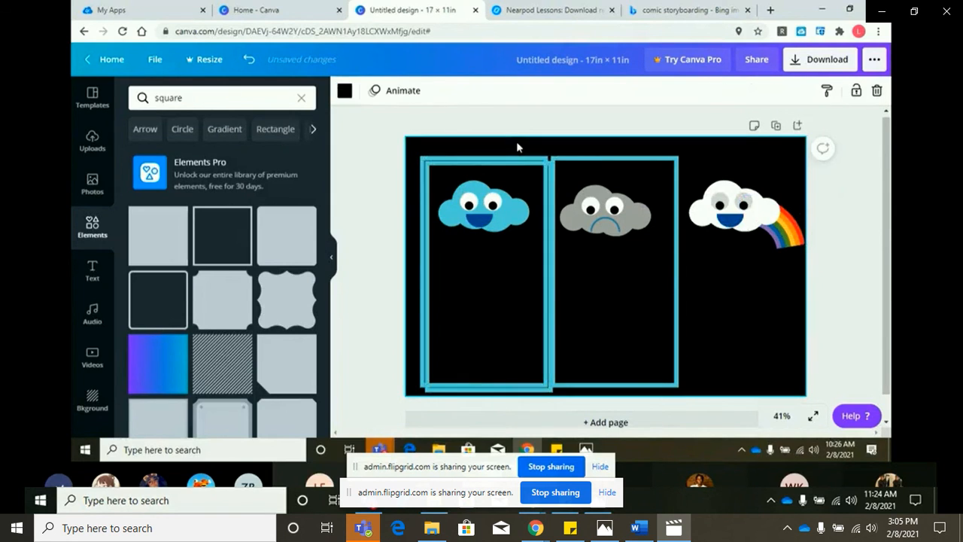
drag(513, 167, 769, 159)
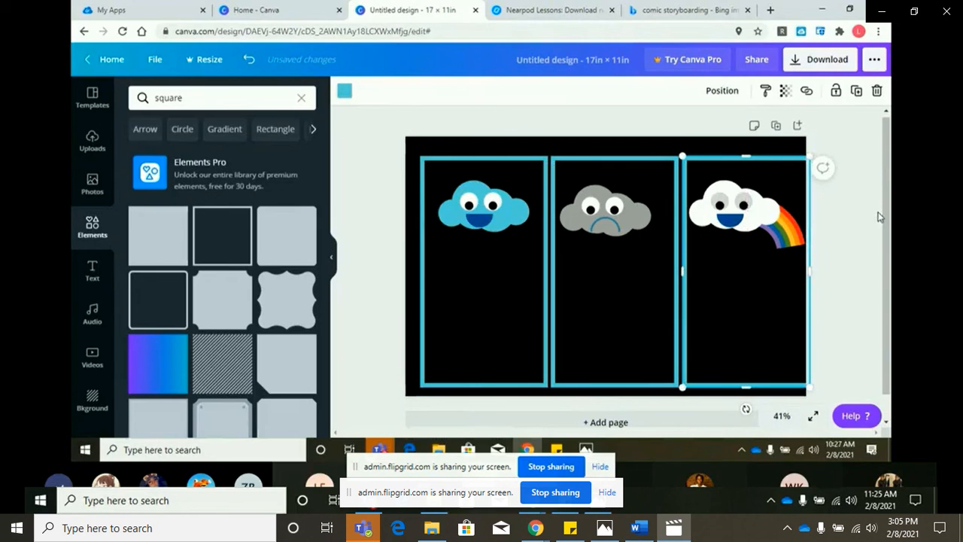
click(840, 255)
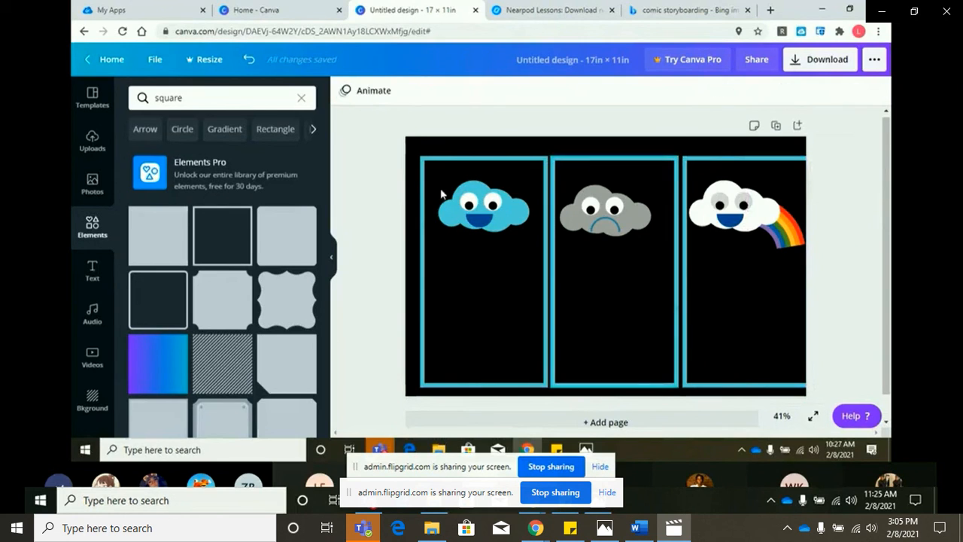
Select all clouds, the rainbow and the three frames together and nudge them left and slightly up until they fit within the page.
drag(388, 137, 826, 289)
key(Left)
key(Left)
key(Left)
key(Left)
key(Left)
key(Left)
key(Left)
key(Left)
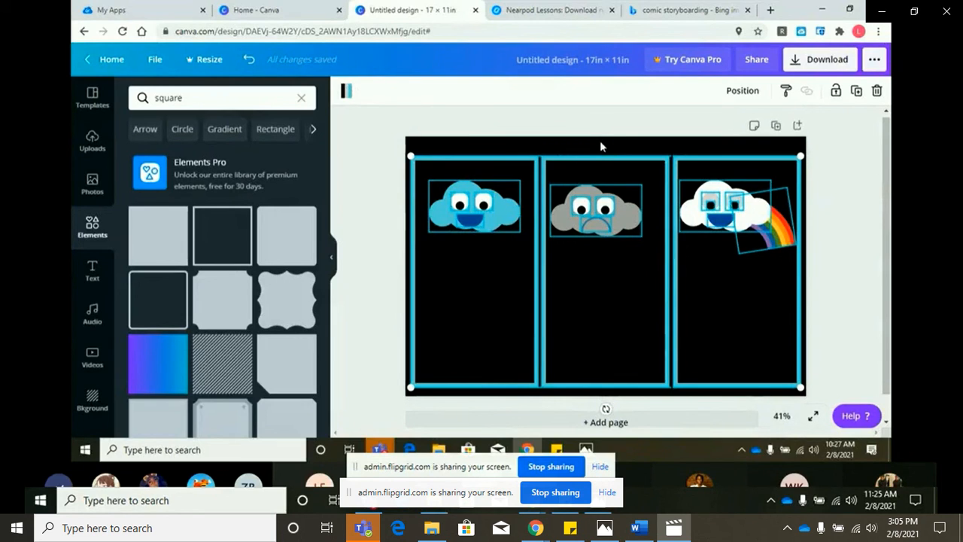
key(Up)
key(Up)
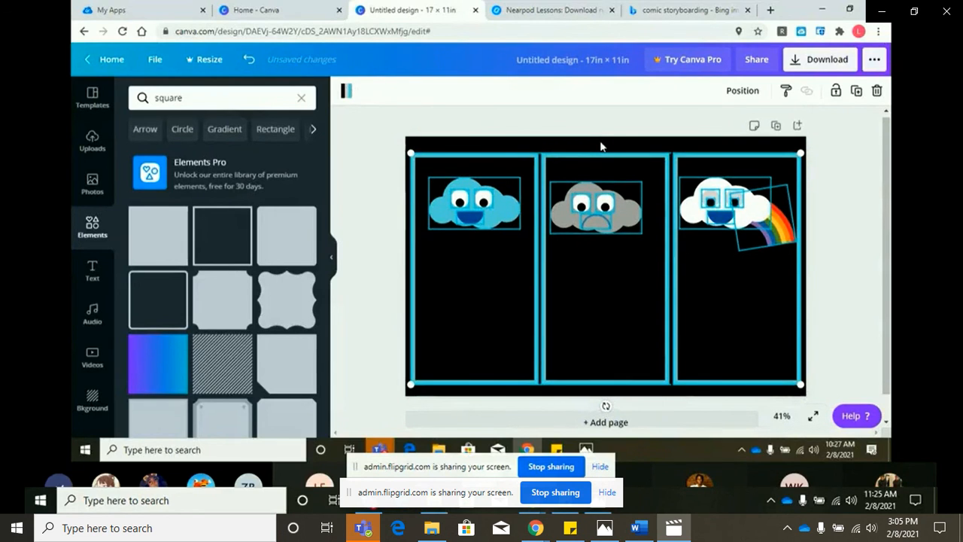
key(Up)
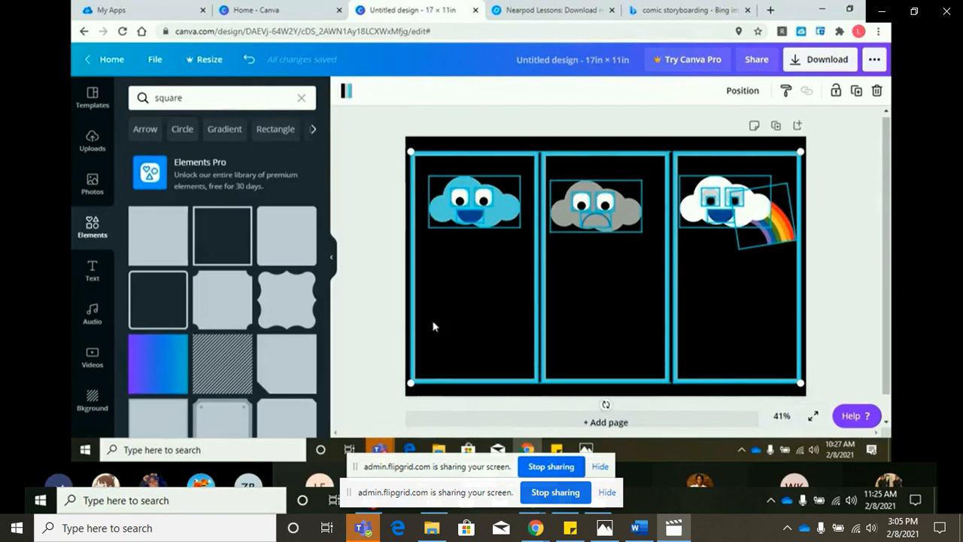
click(831, 246)
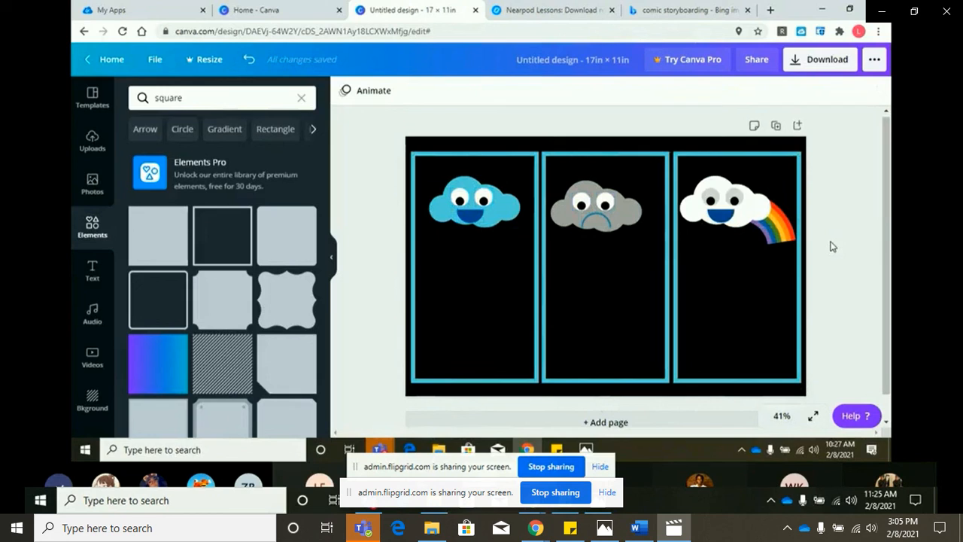